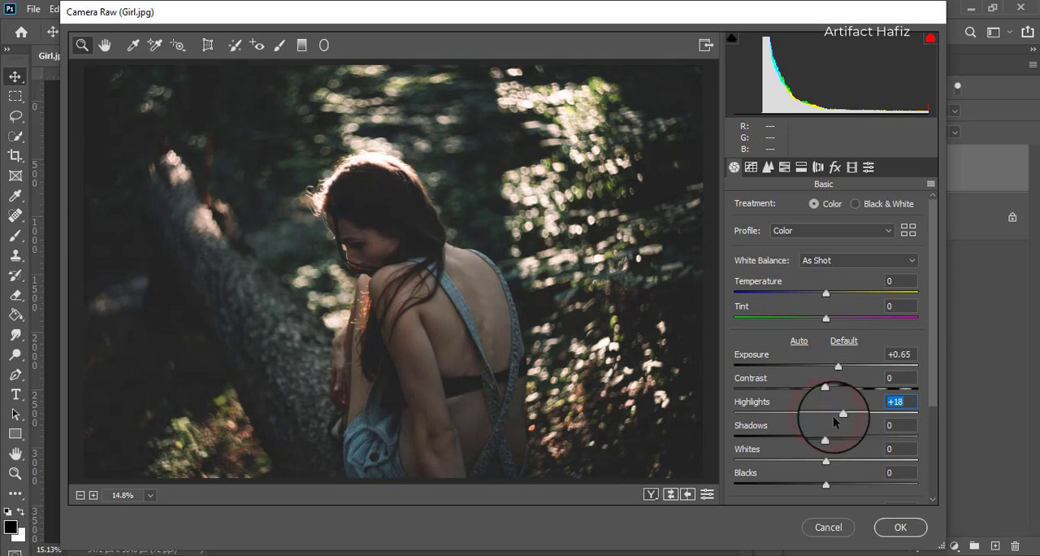
- Raise the photo's Whites to +45 and its Highlights to +47 in the basic tonal adjustments
left_click(825, 461)
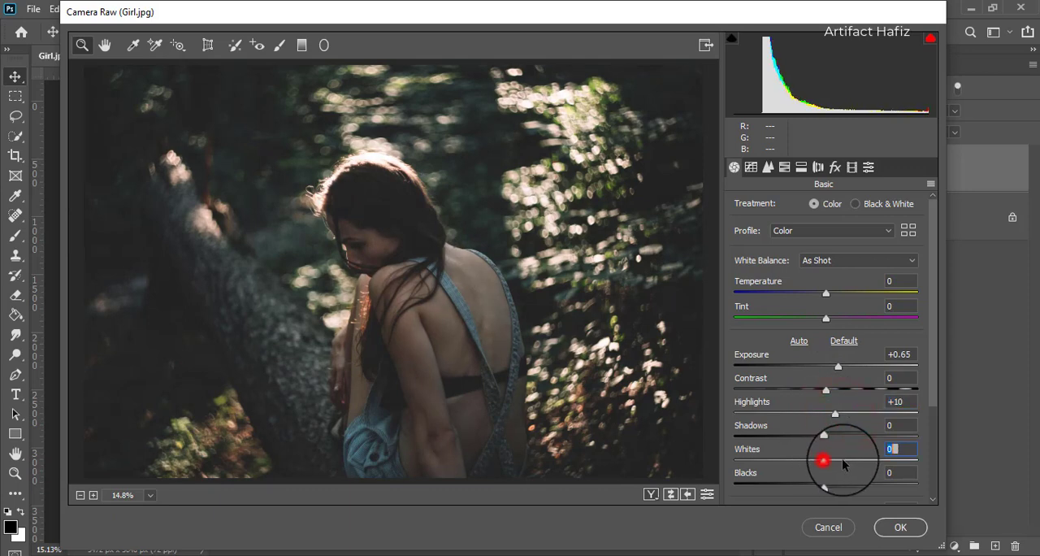
left_click_drag(845, 463, 866, 461)
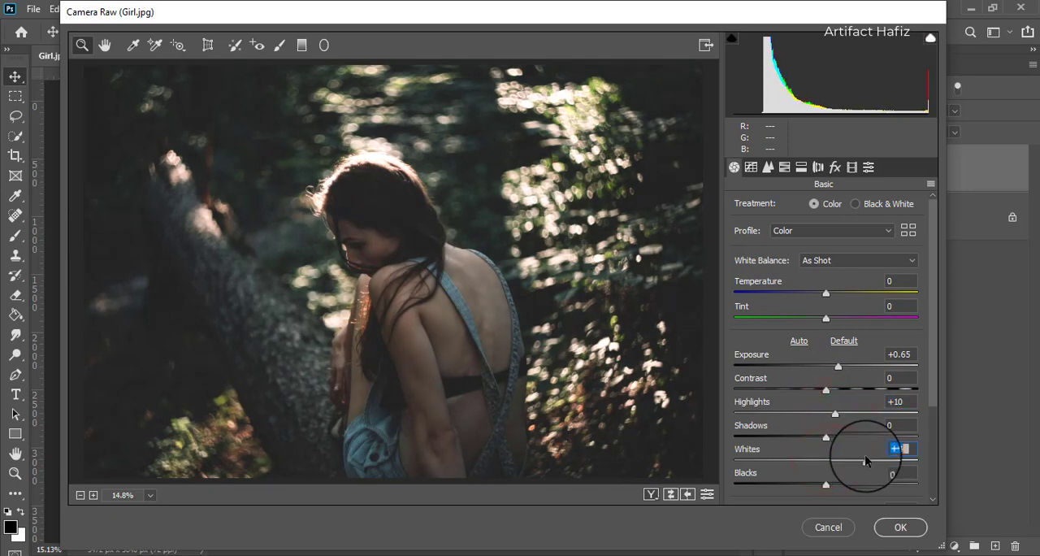
left_click(835, 416)
left_click_drag(834, 417, 869, 414)
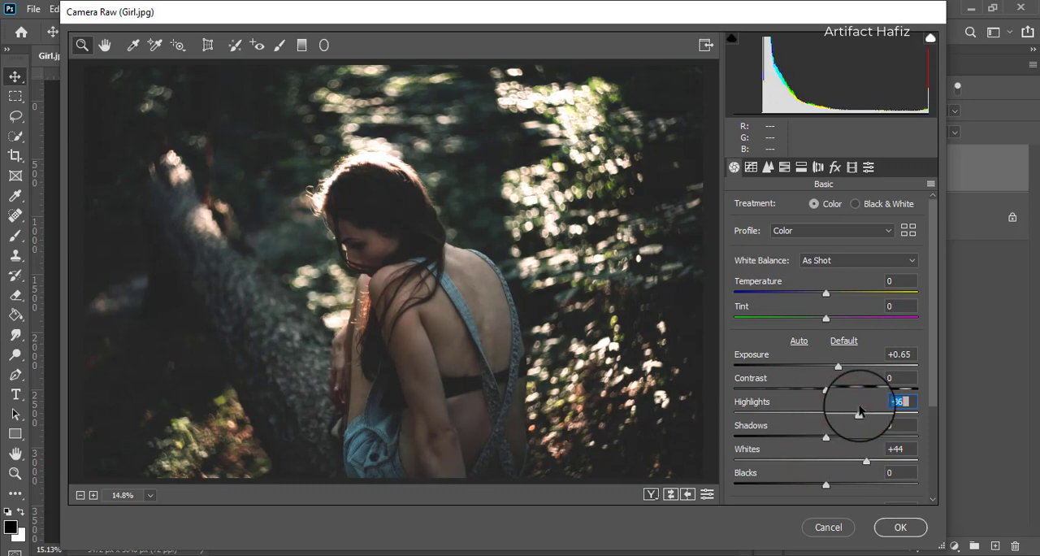
left_click(868, 462)
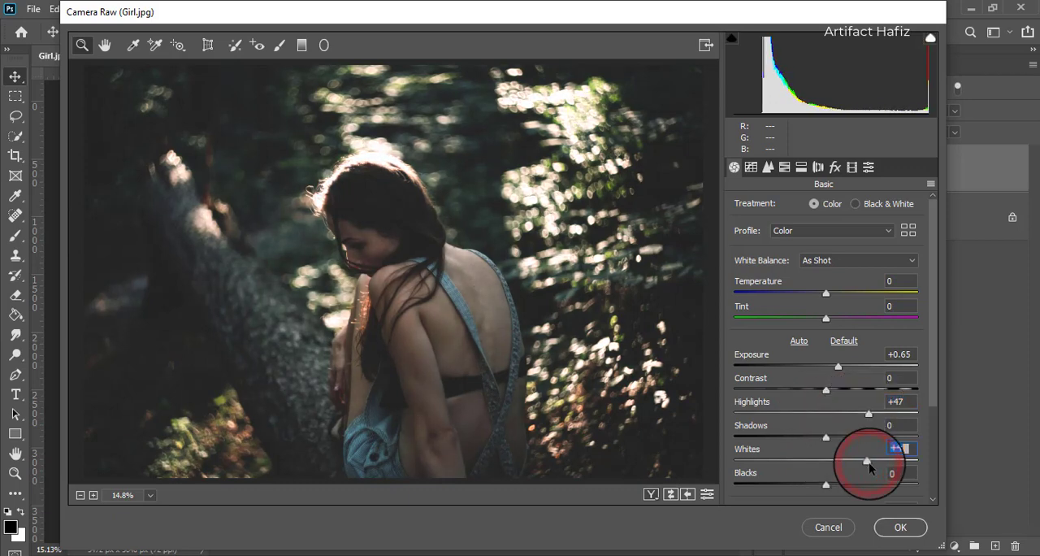
- Deepen the contrast of the brightened photo with Shadows at -100, Exposure at +1.65 and Blacks at -33
left_click_drag(825, 439, 710, 470)
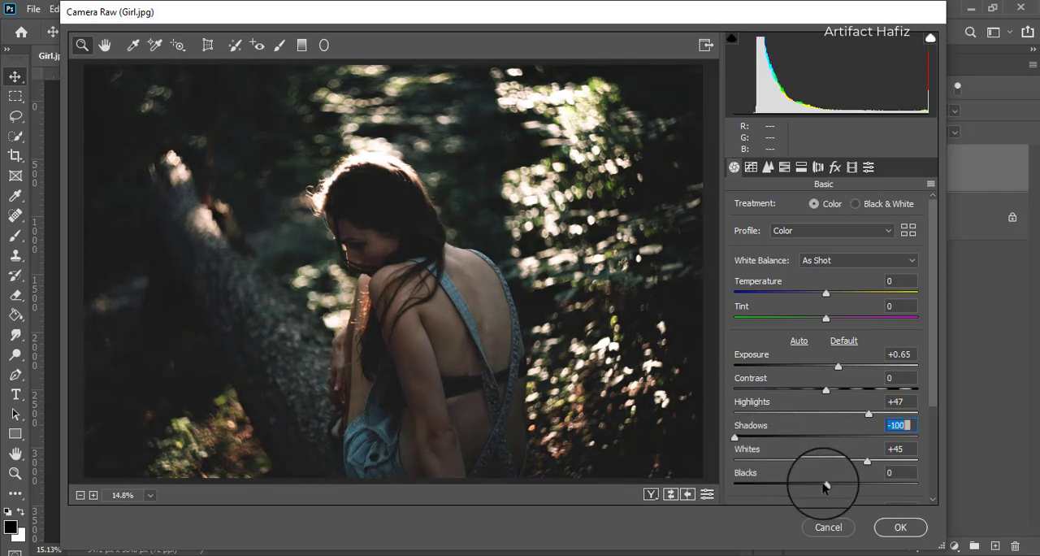
mouse_move(826, 485)
left_mouse_down()
mouse_move(854, 485)
mouse_move(844, 486)
left_mouse_up()
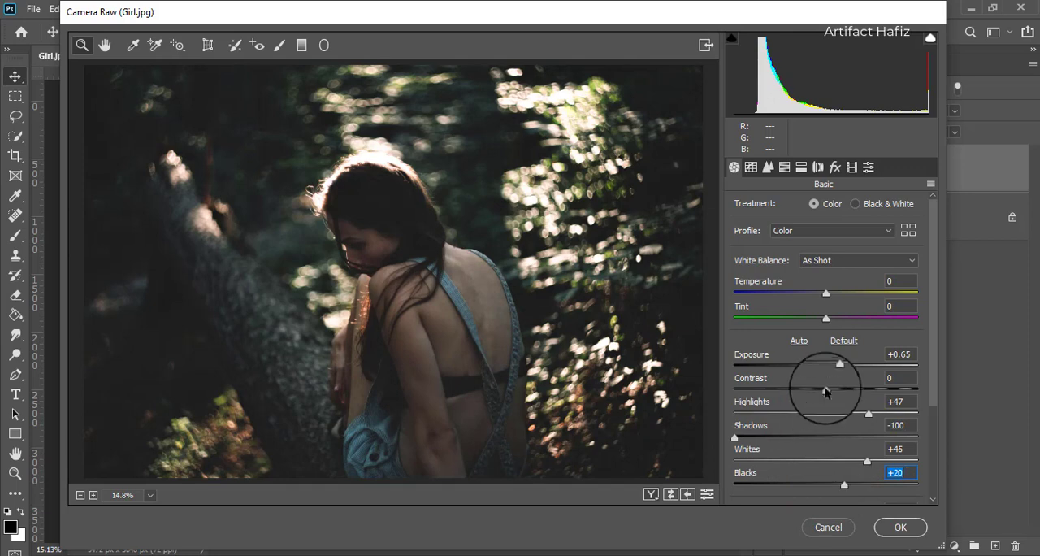
left_click_drag(841, 367, 860, 367)
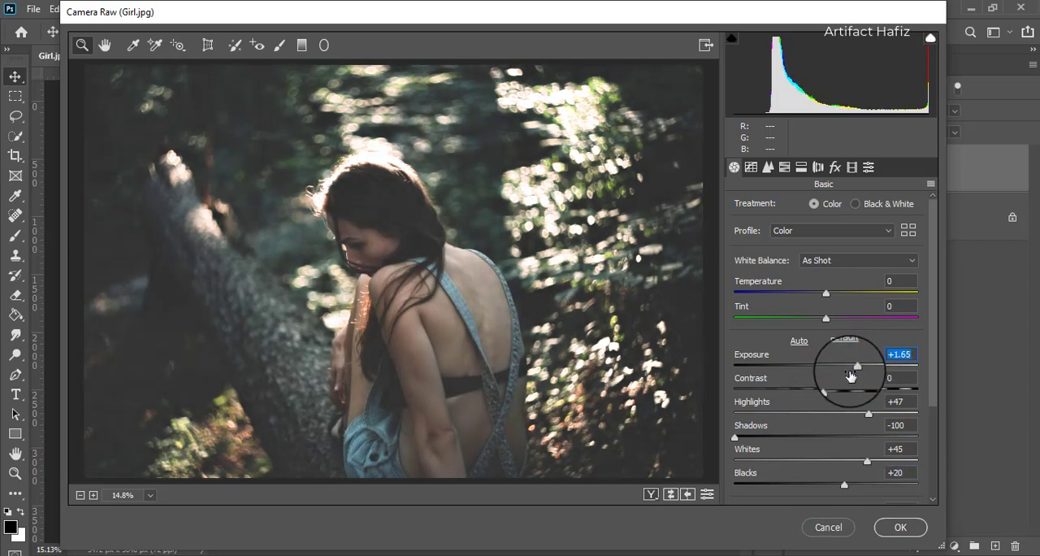
left_click(736, 437)
left_click_drag(842, 483, 798, 490)
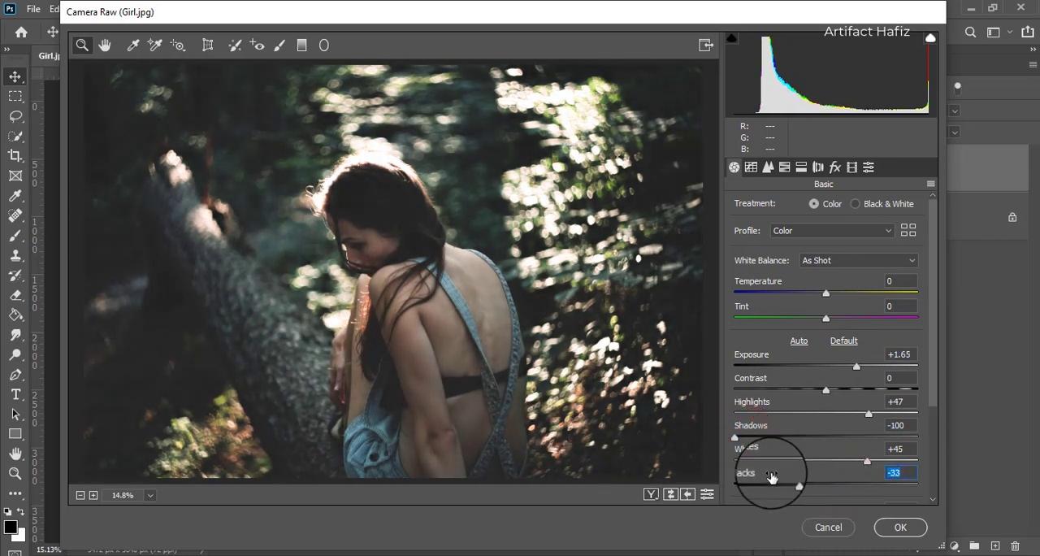
- Adjust the HSL saturation: Reds +4, Oranges +13, Yellows -34, and strongly reduce the Greens
left_click(786, 168)
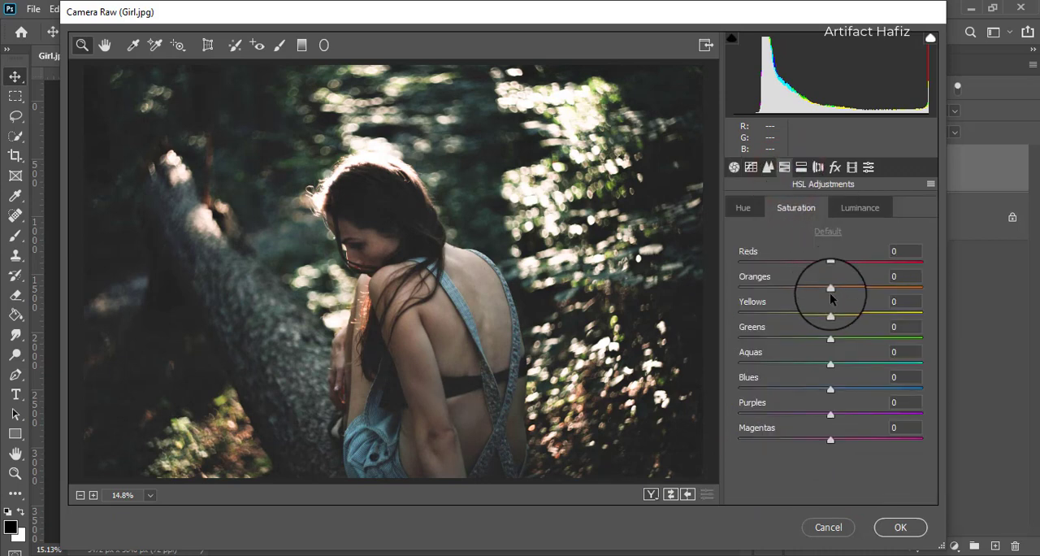
left_click_drag(830, 294, 834, 264)
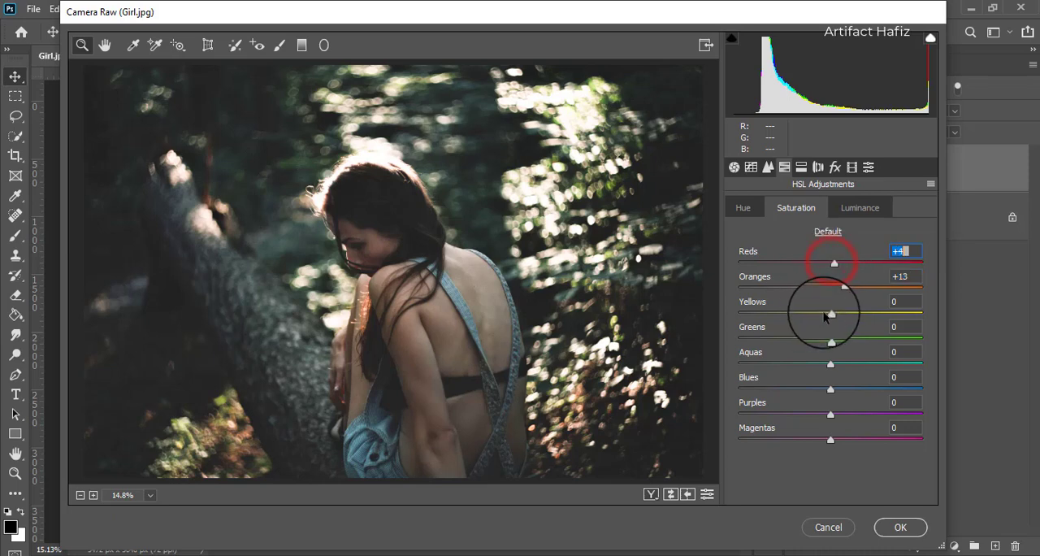
left_click_drag(830, 313, 743, 335)
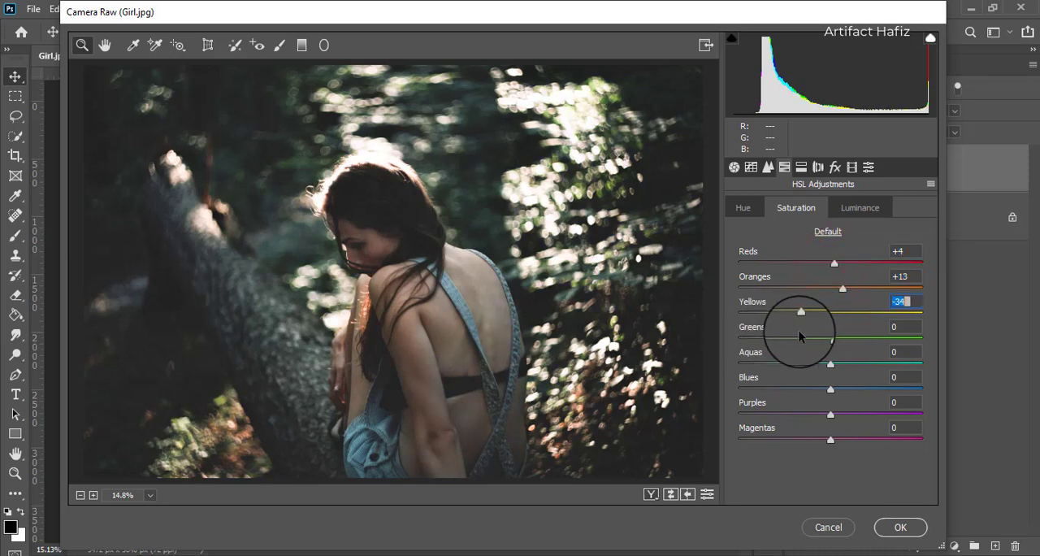
left_click_drag(831, 339, 723, 358)
- Adjust the HSL luminance with Greens at -61, Yellows at -36 and Oranges at +25
left_click(860, 208)
left_click_drag(801, 356, 758, 366)
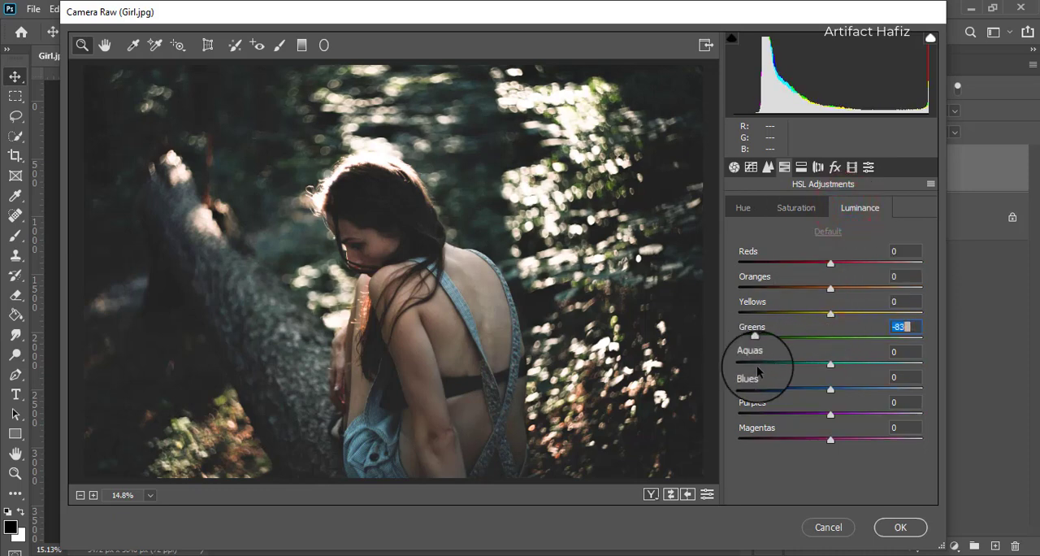
left_click_drag(830, 313, 799, 315)
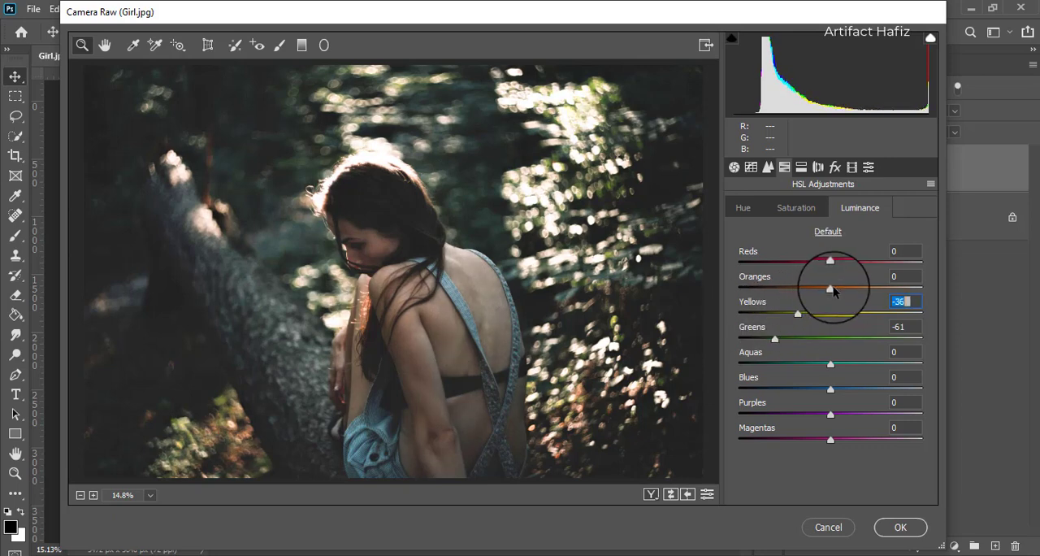
left_click_drag(831, 291, 874, 298)
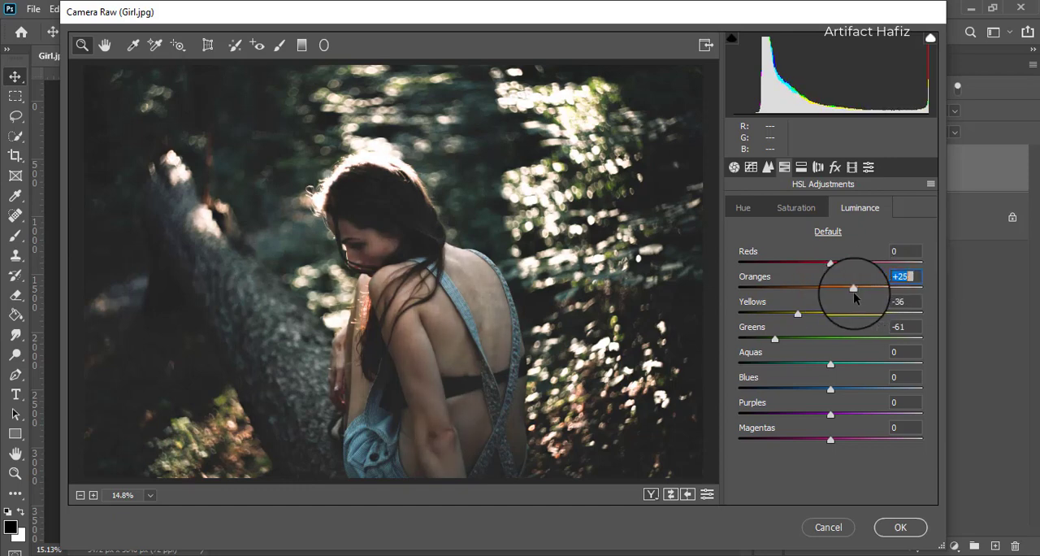
- Shift the HSL hues with Yellows at +47, Greens at +39 and Aquas at +100
left_click(742, 208)
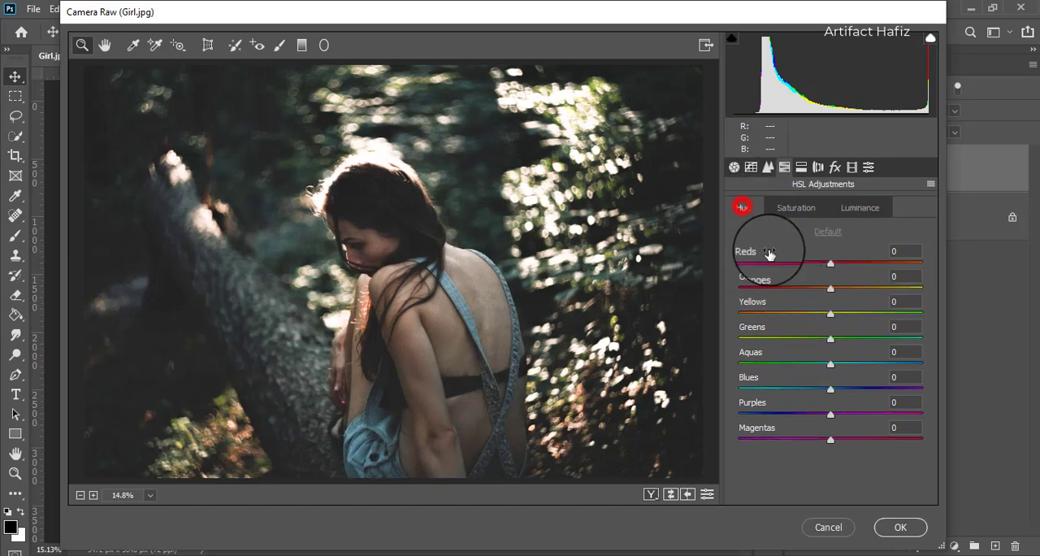
left_click_drag(846, 313, 867, 346)
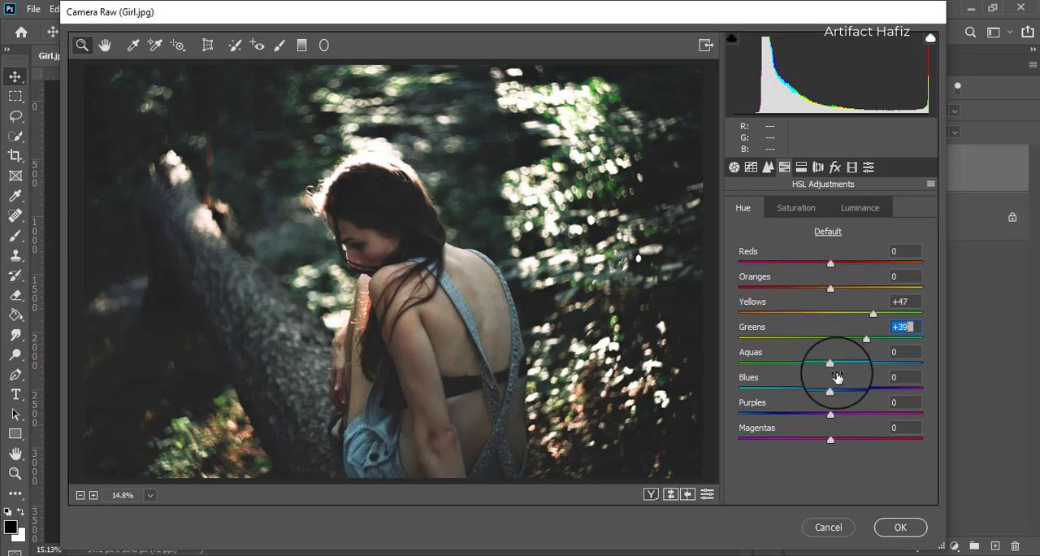
left_click_drag(830, 363, 971, 365)
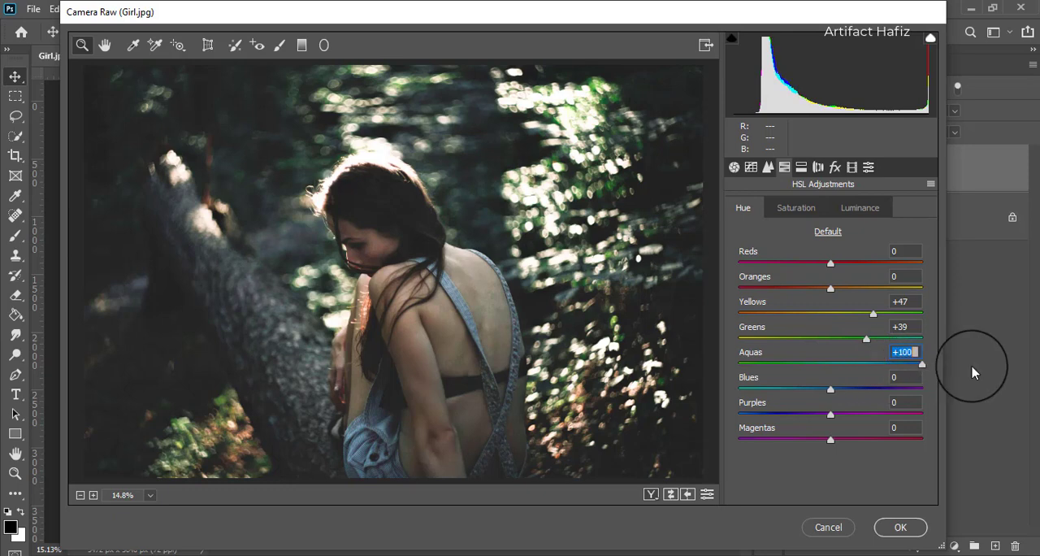
- Split-tone the highlights with hue 41 and saturation 7, and the shadows with hue 222 and saturation 20
left_click(802, 168)
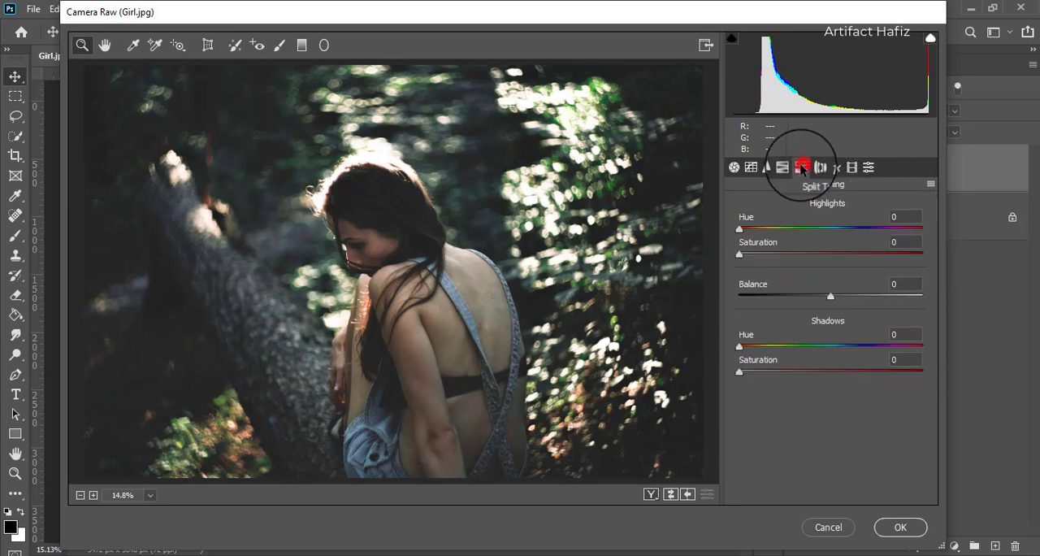
left_click_drag(739, 254, 788, 254)
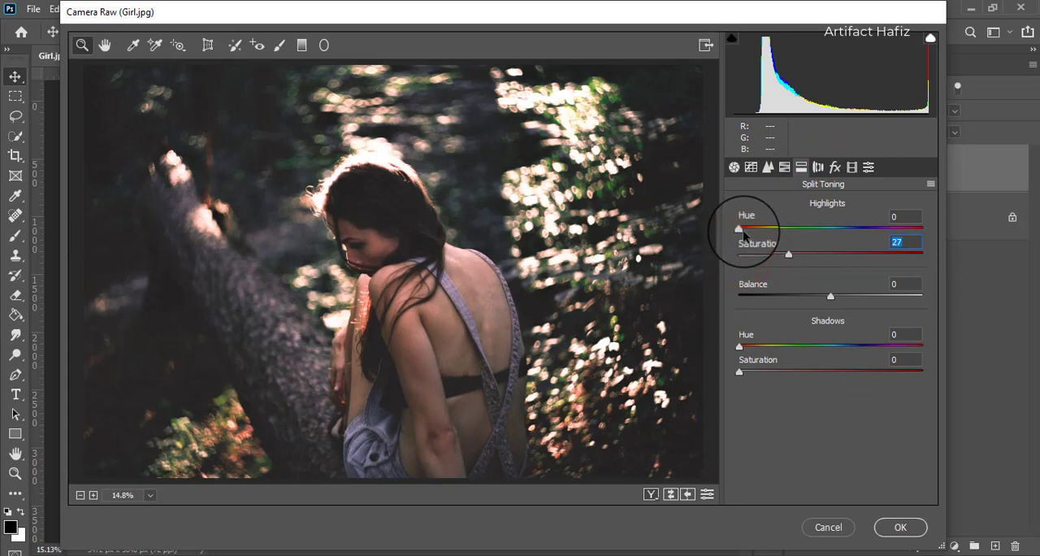
left_click_drag(739, 229, 751, 263)
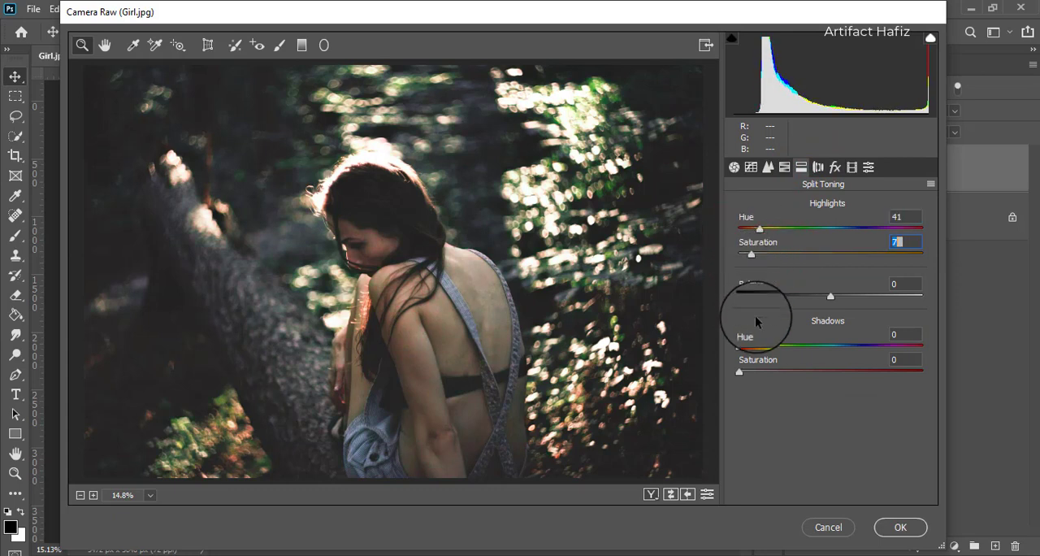
left_click_drag(739, 371, 816, 371)
left_click_drag(738, 346, 777, 367)
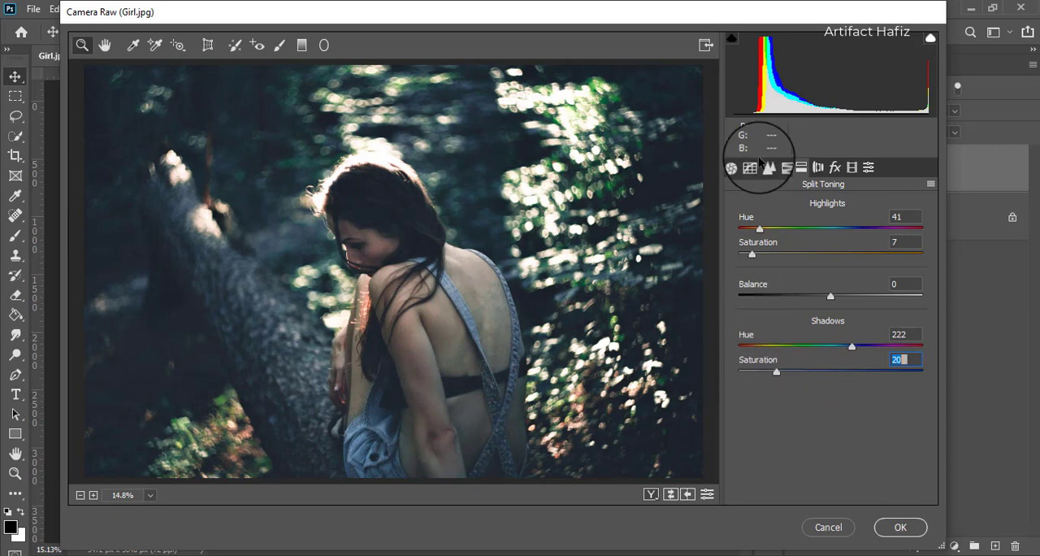
- Lift the black point of the point tone curve to output 7 in the RGB channel and output 3 in the Blue channel
left_click(757, 172)
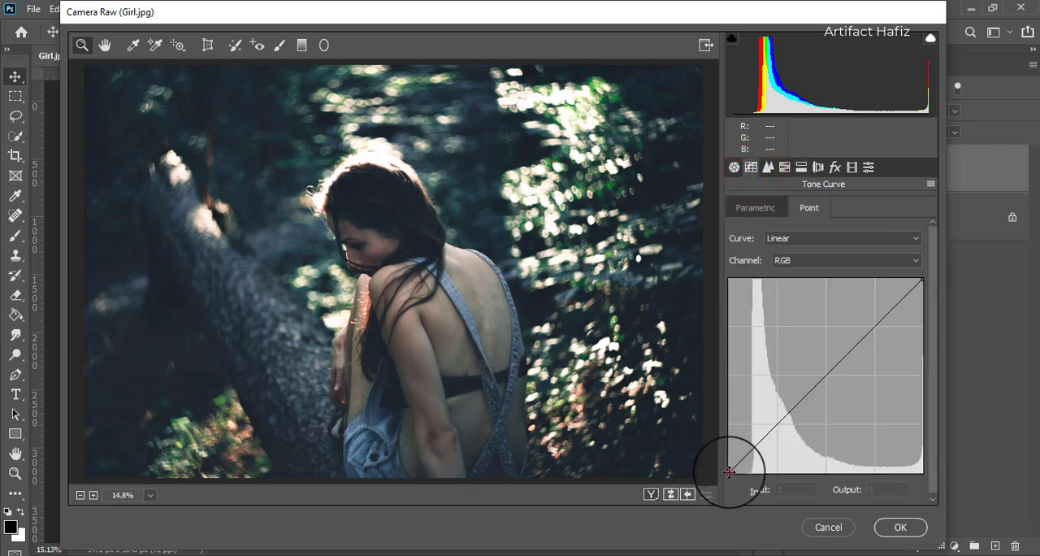
left_click_drag(730, 471, 729, 466)
left_click(817, 260)
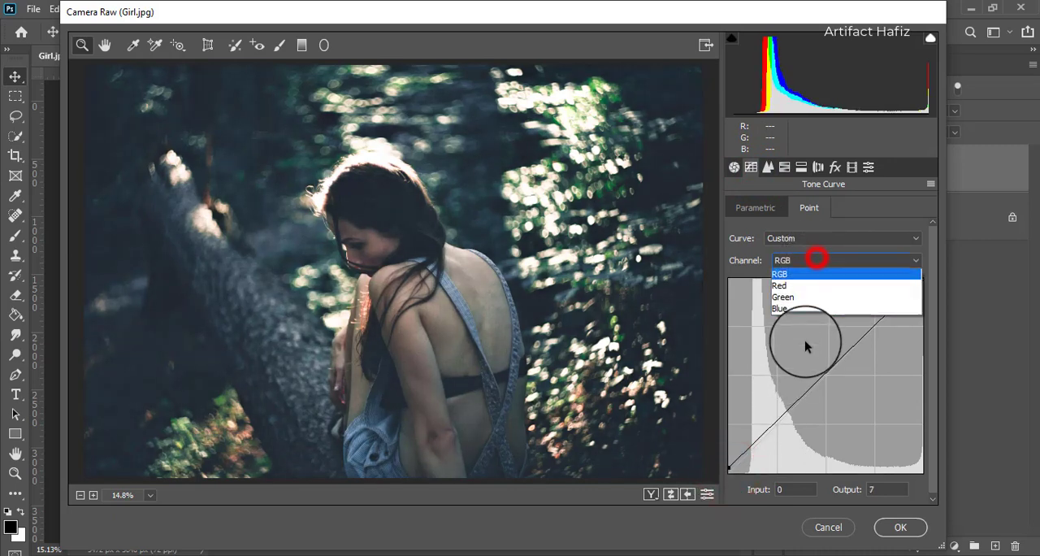
left_click(782, 309)
left_click(723, 470)
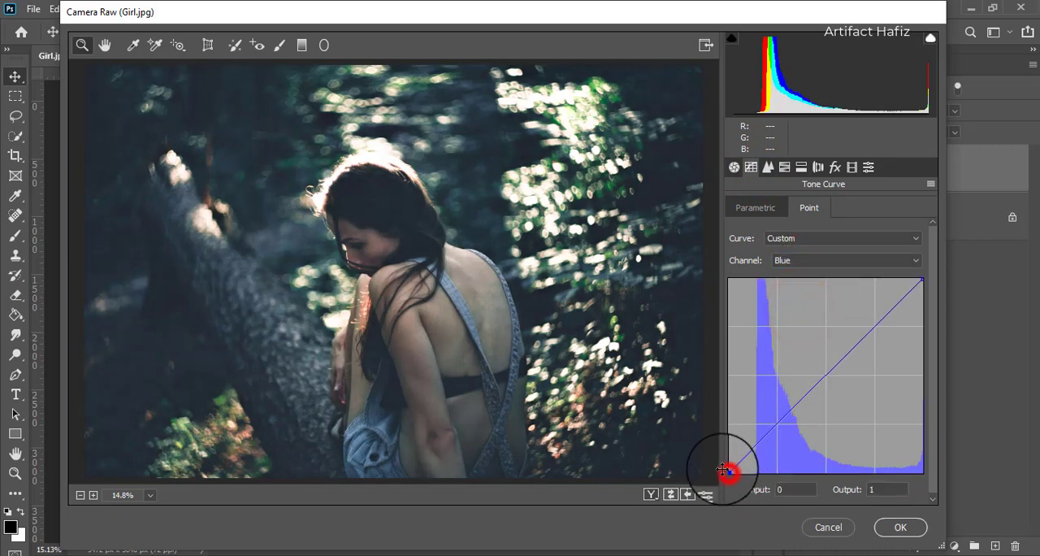
left_click_drag(723, 469, 717, 470)
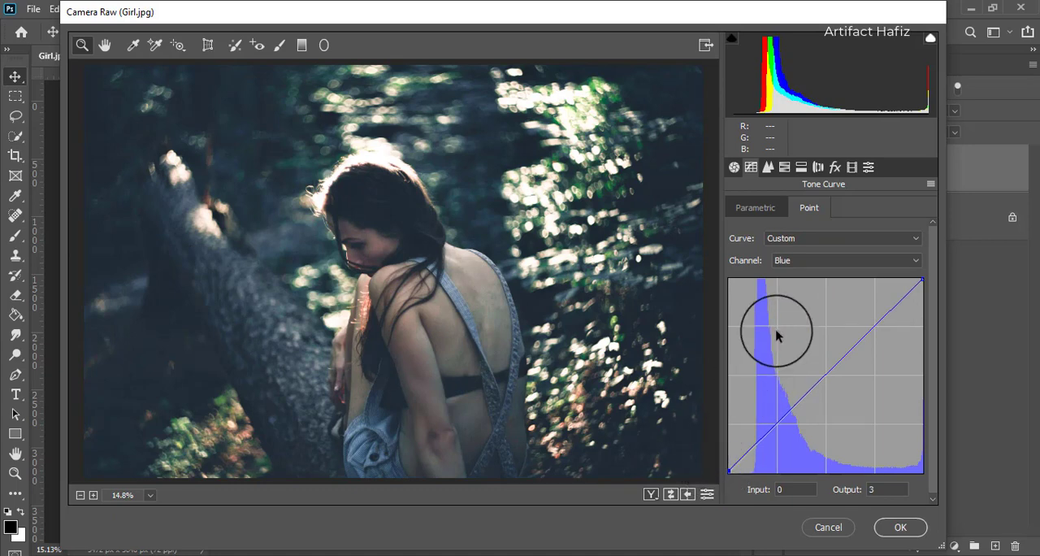
- Calibrate the primary hues: Red Primary +8, Green Primary +18, and Blue Primary slightly below zero
left_click(853, 166)
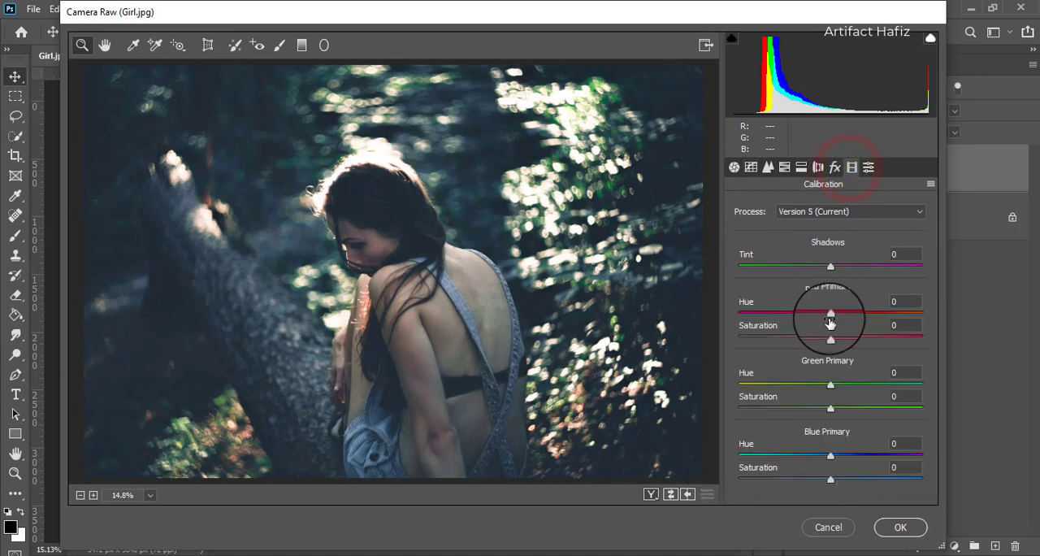
mouse_move(827, 317)
left_mouse_down()
mouse_move(780, 314)
mouse_move(903, 314)
mouse_move(834, 316)
left_mouse_up()
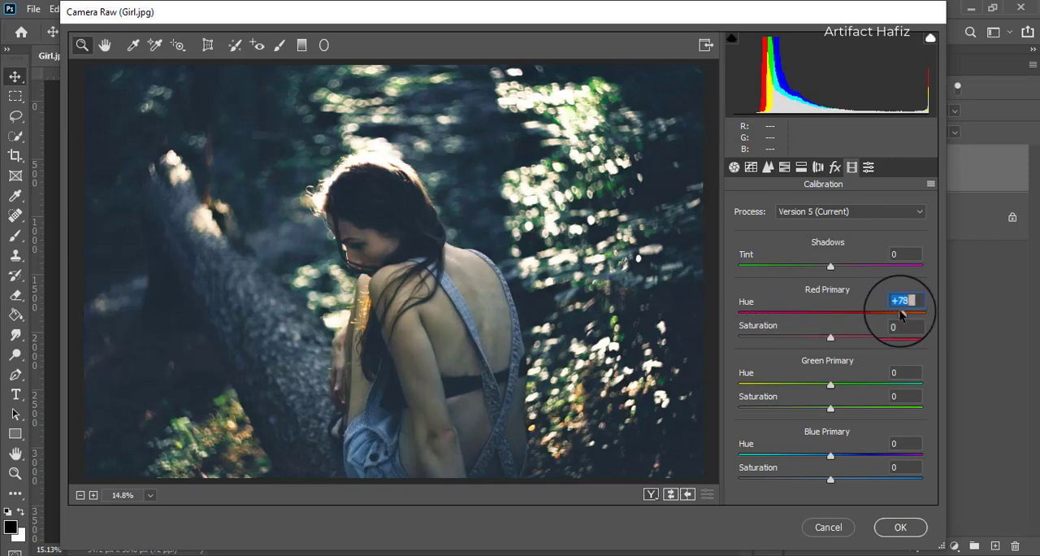
left_click_drag(901, 315, 839, 315)
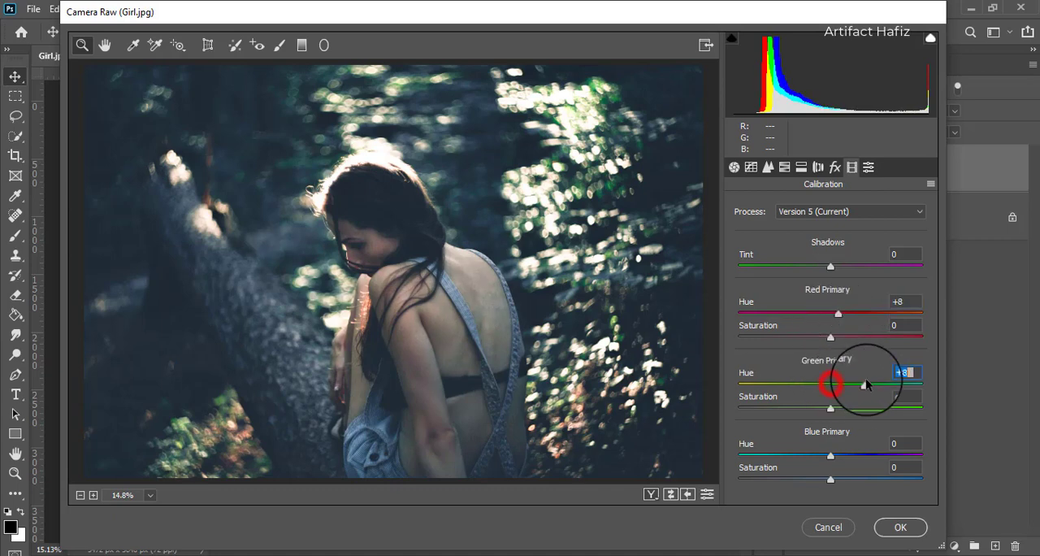
mouse_move(867, 384)
left_mouse_down()
mouse_move(783, 389)
mouse_move(862, 389)
mouse_move(849, 390)
left_mouse_up()
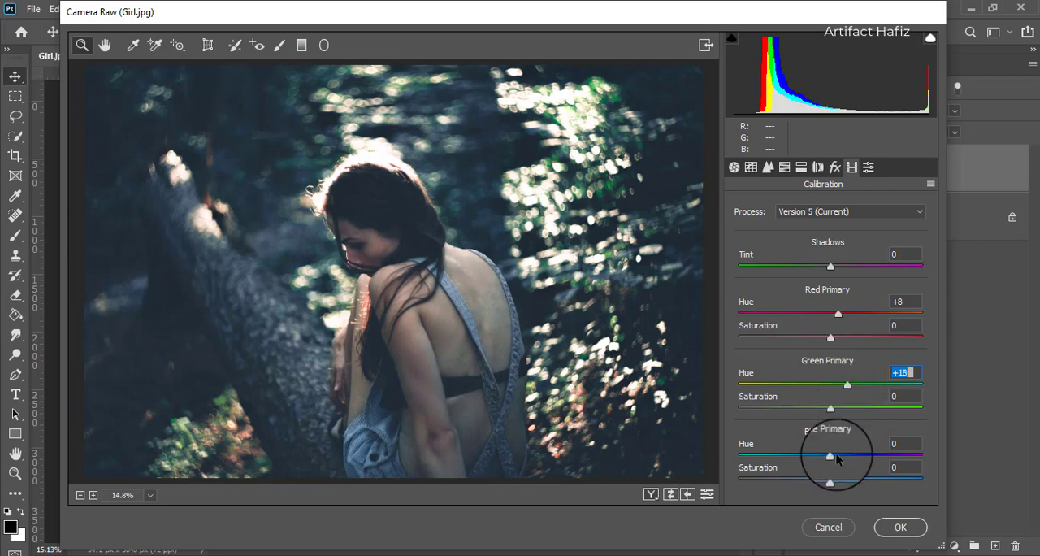
mouse_move(829, 456)
left_mouse_down()
mouse_move(882, 441)
mouse_move(788, 455)
mouse_move(846, 452)
mouse_move(822, 456)
left_mouse_up()
- Add a Highlight Priority post-crop vignette with amount -8, roundness +100 and feather 100
left_click(836, 167)
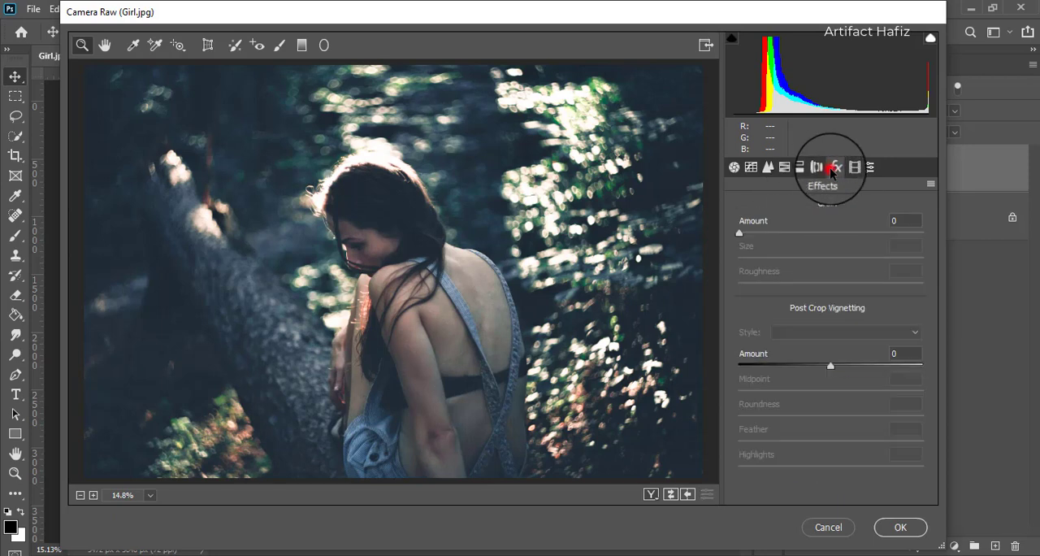
left_click_drag(830, 366, 785, 366)
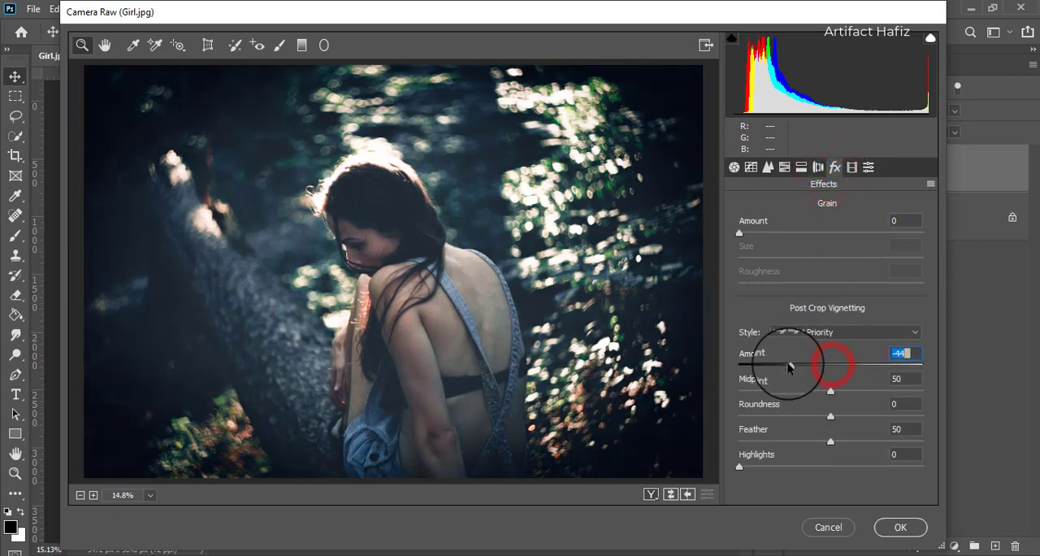
left_click_drag(831, 417, 991, 432)
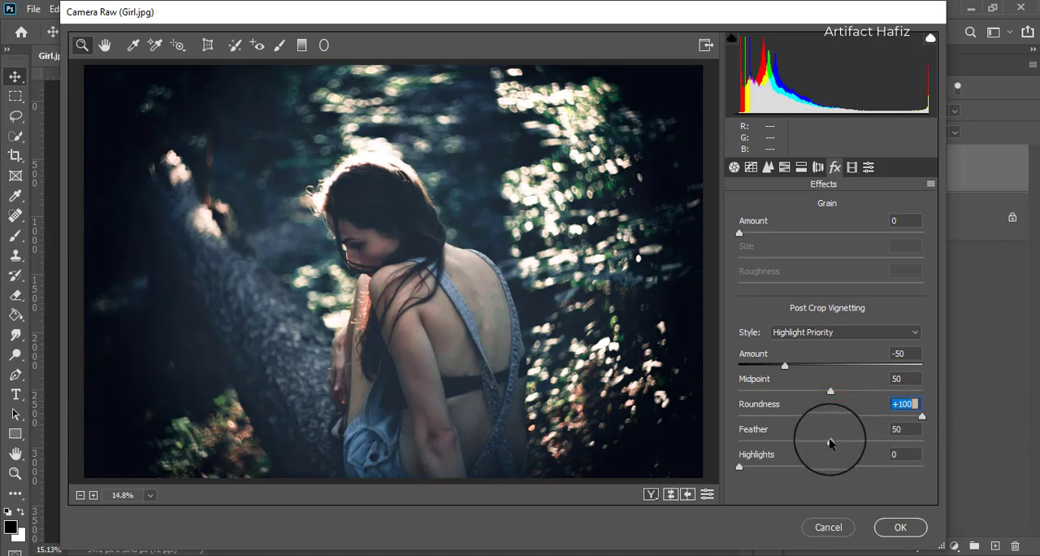
left_click_drag(832, 445, 934, 443)
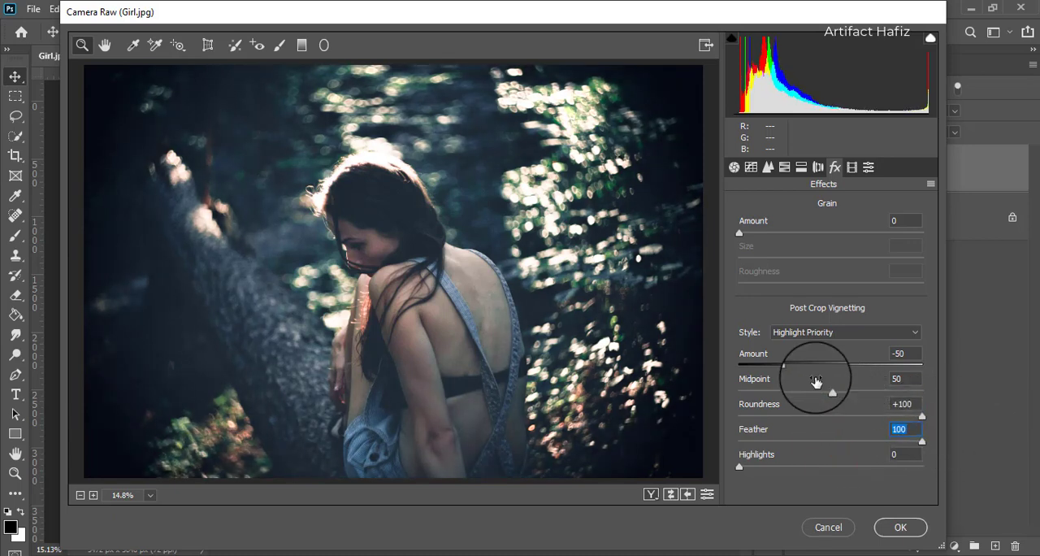
left_click_drag(785, 367, 823, 366)
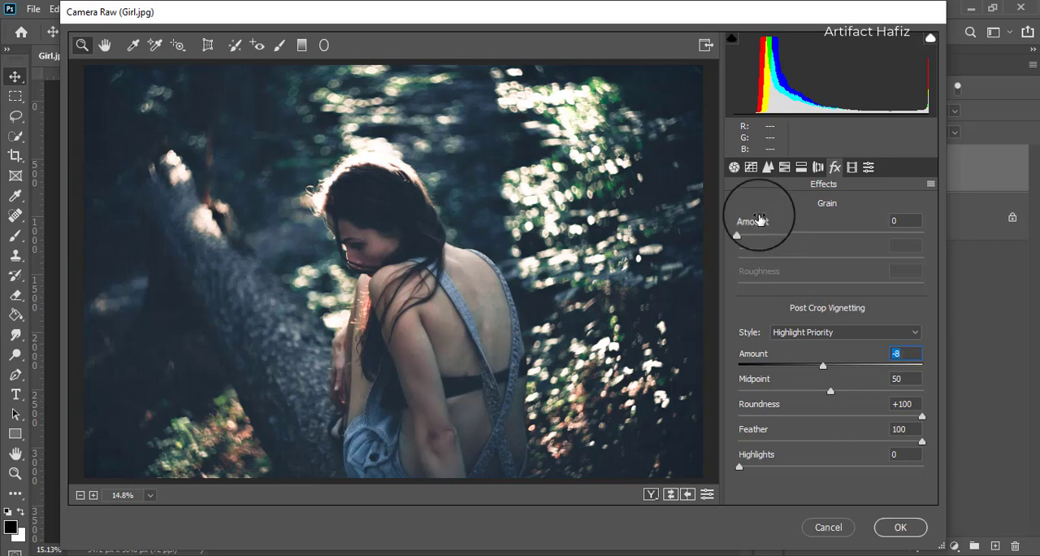
- Return the point tone curve's Blue black point to output 0 and lower the black point in the RGB channel
left_click(748, 171)
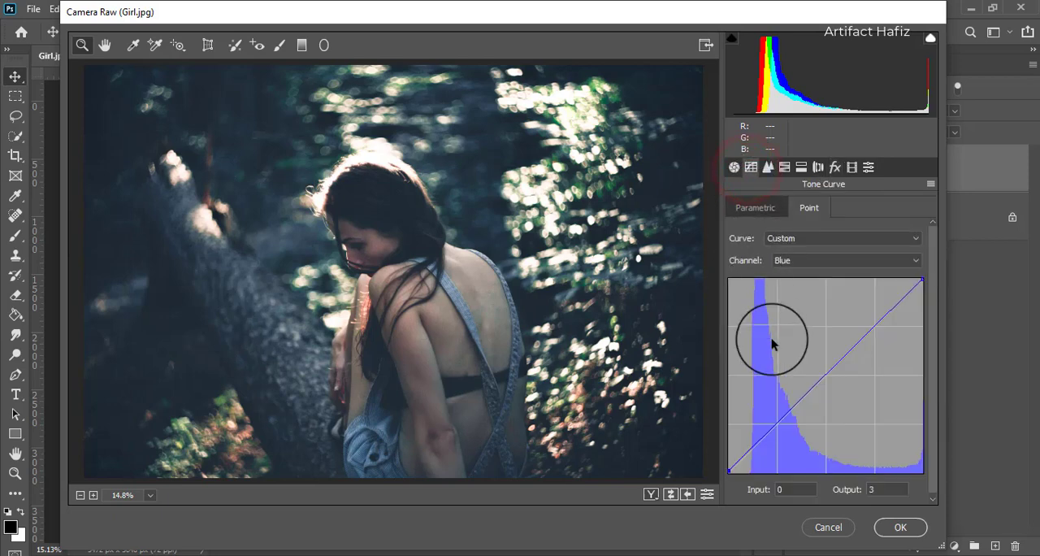
left_click_drag(730, 472, 729, 474)
left_click(784, 260)
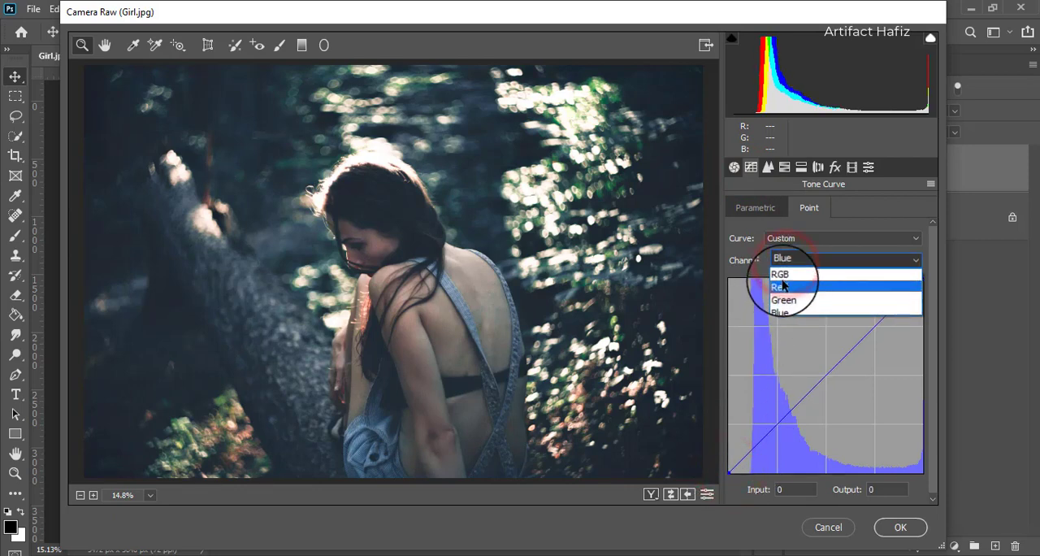
left_click(782, 273)
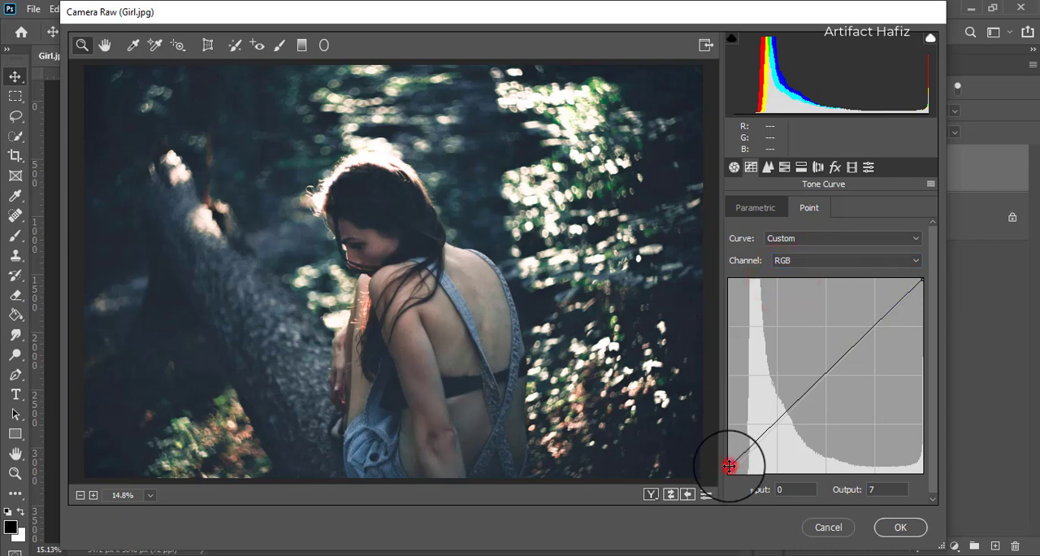
left_click_drag(730, 466, 734, 472)
- Set Blacks to -39, Temperature to +2 and Tint to -2 in the basic adjustments
left_click(734, 167)
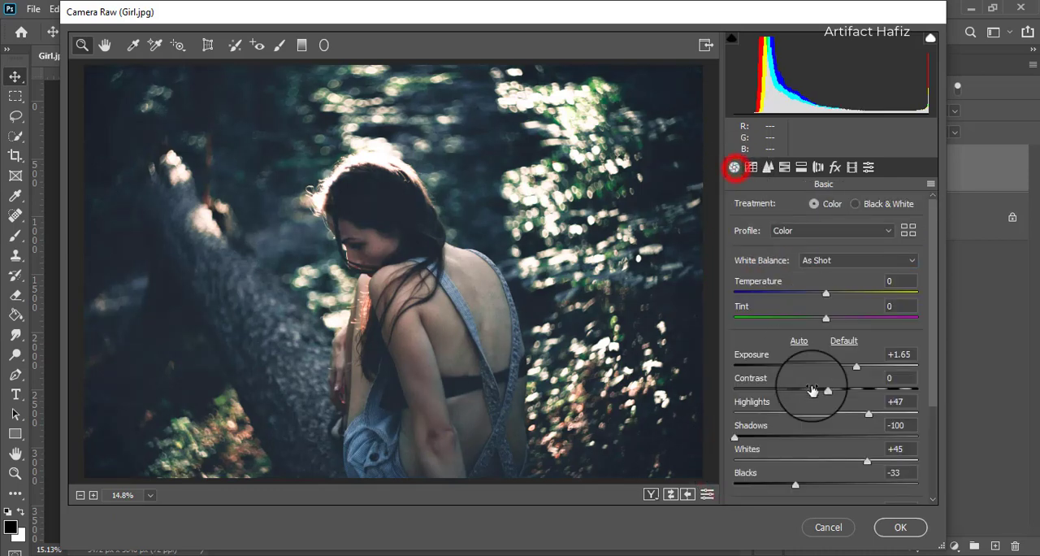
left_click_drag(796, 486, 790, 486)
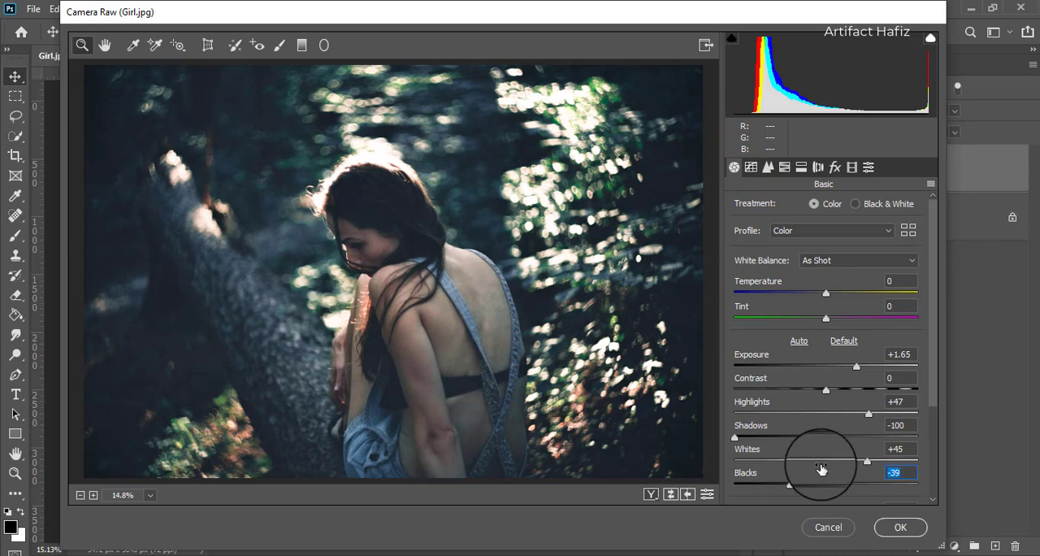
scroll(837, 455, "down", 3)
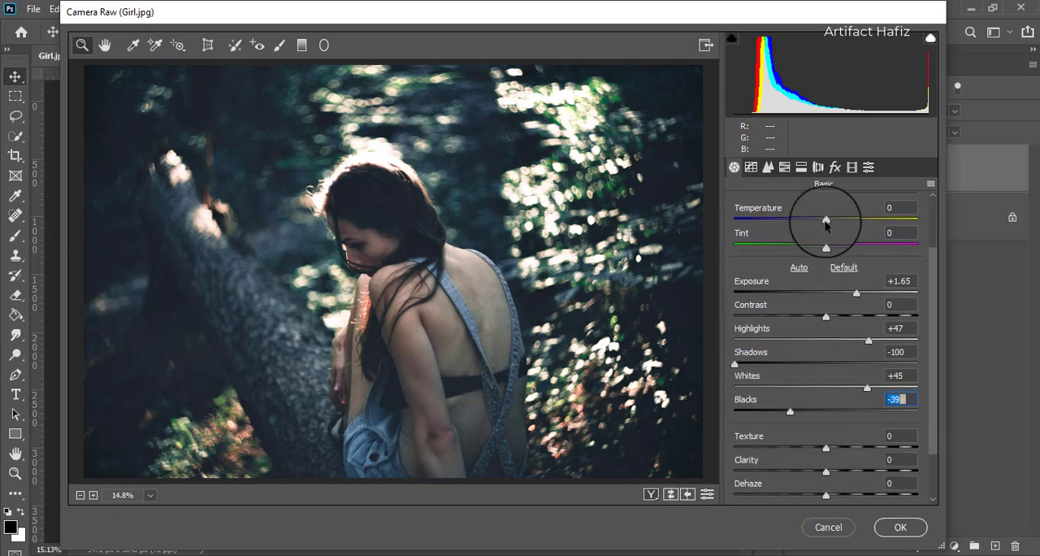
left_click_drag(825, 220, 821, 251)
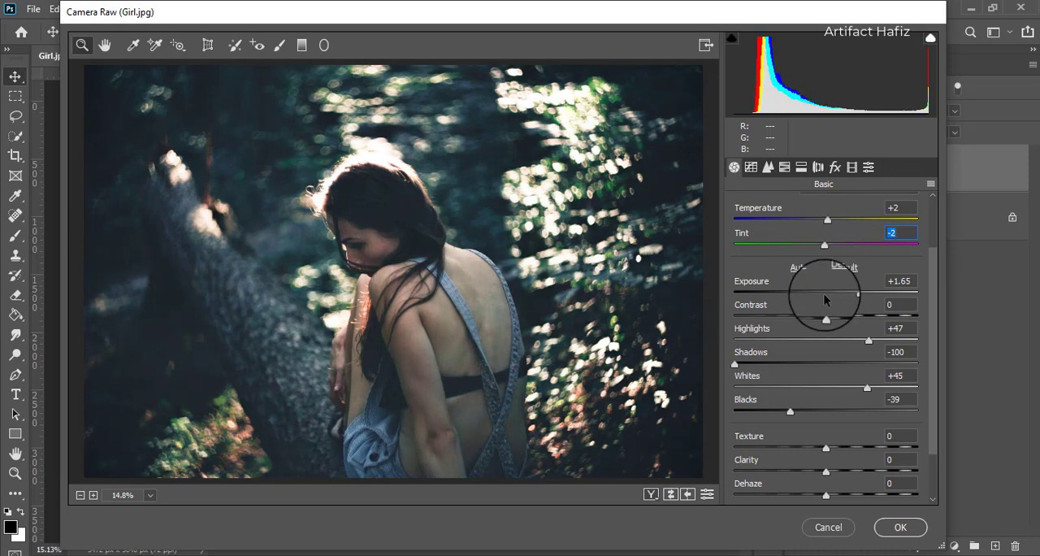
- Apply the Camera Raw filter and toggle the Background copy layer's visibility to compare the grade with the original
left_click(890, 528)
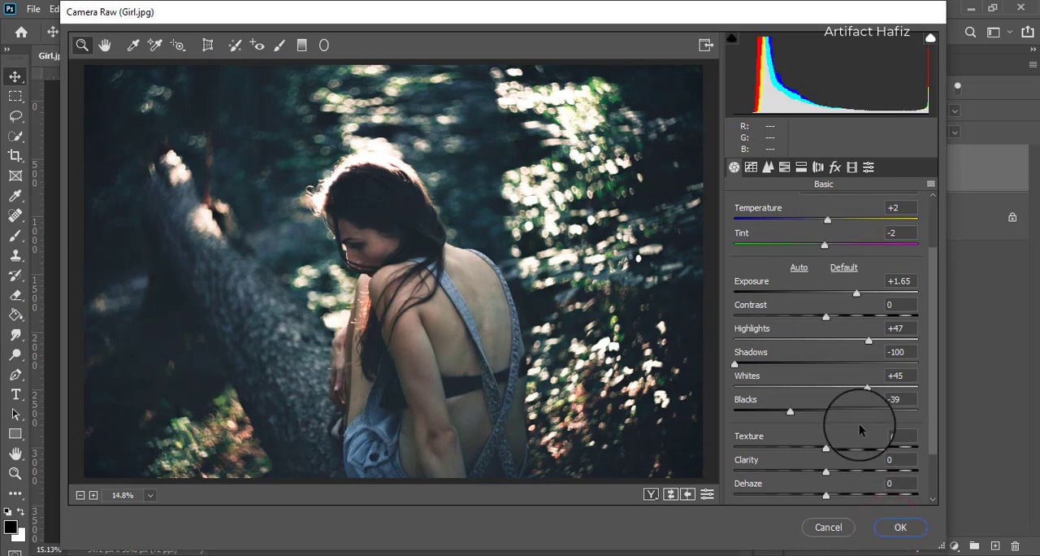
left_click(897, 529)
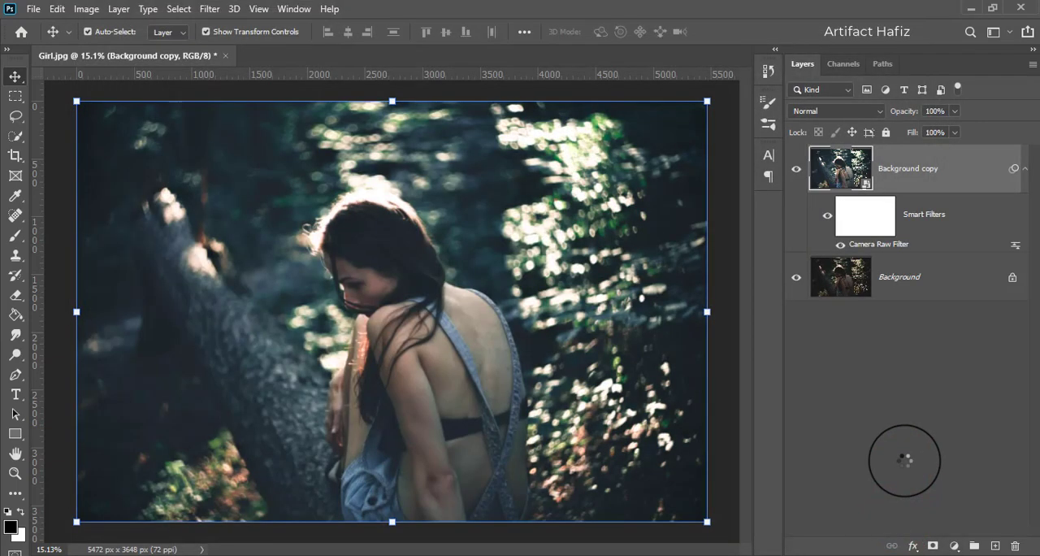
left_click(797, 169)
left_click(797, 169)
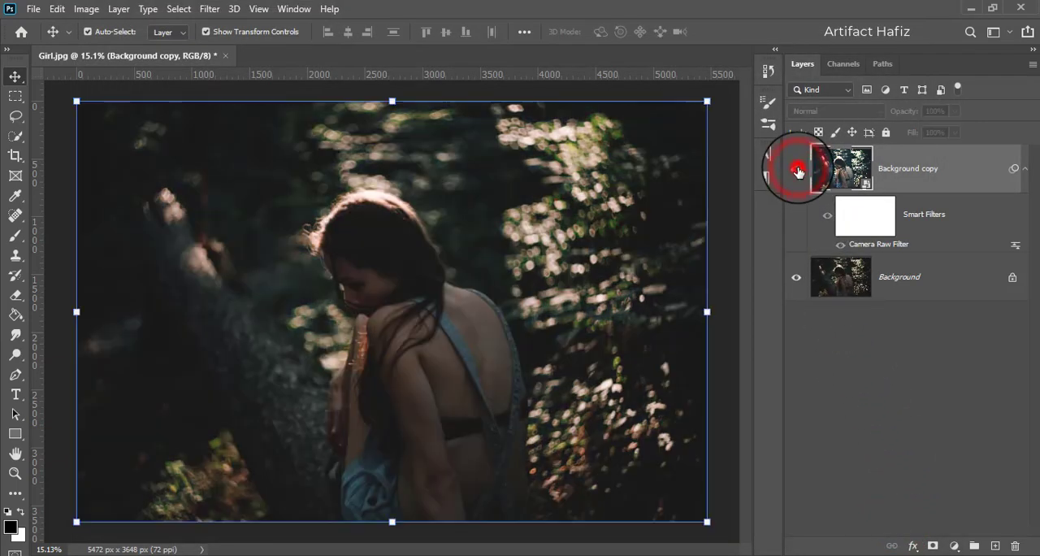
- Add a Color Lookup adjustment layer above Background copy using the 3D LUT Crisp_Winter.look
left_click(959, 169)
left_click(955, 546)
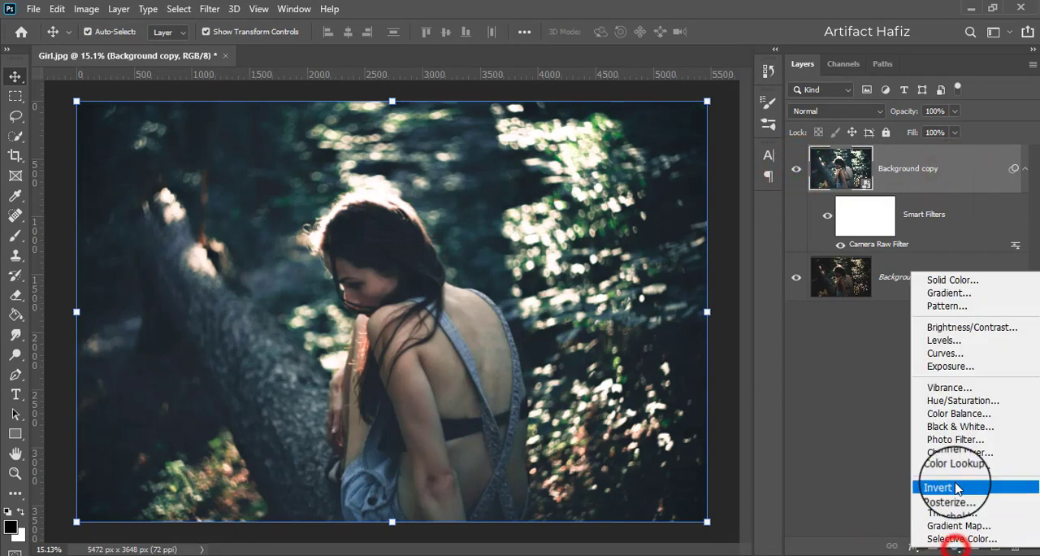
left_click(955, 465)
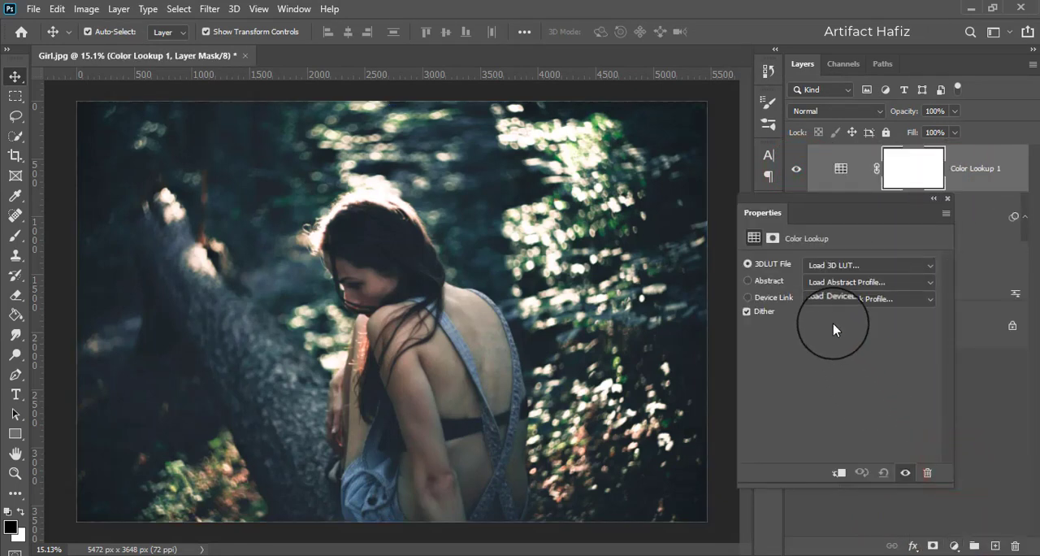
left_click(831, 266)
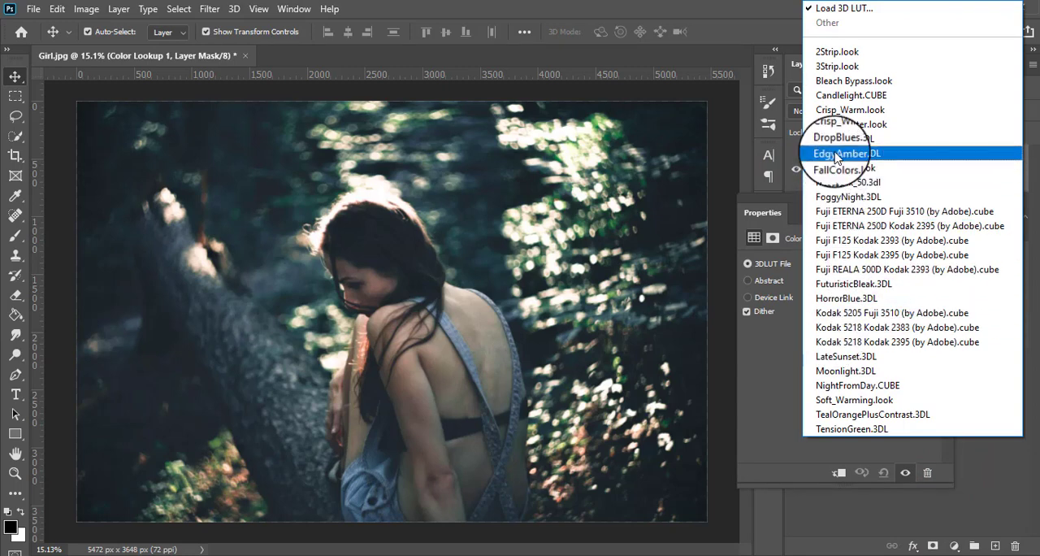
left_click(839, 124)
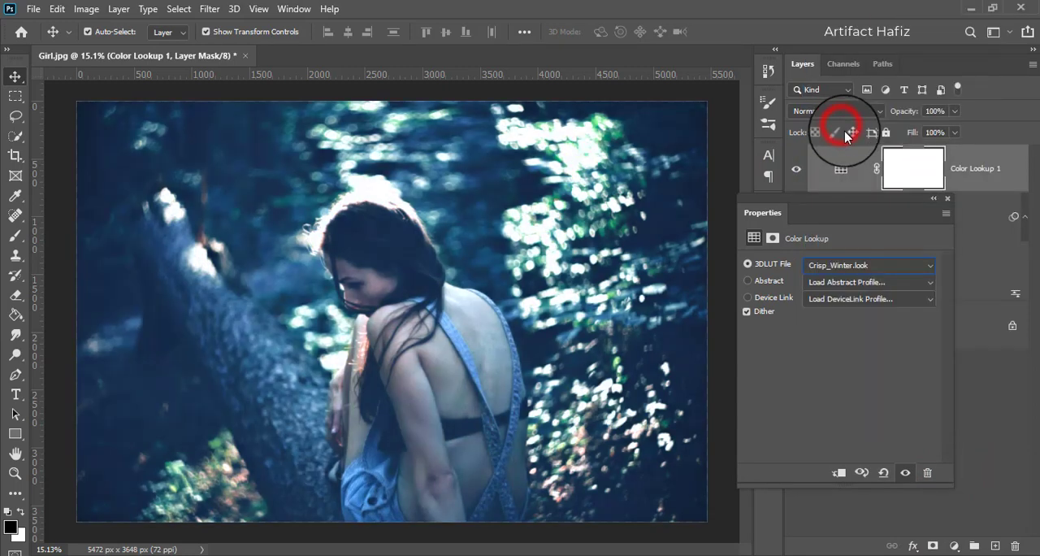
left_click(948, 199)
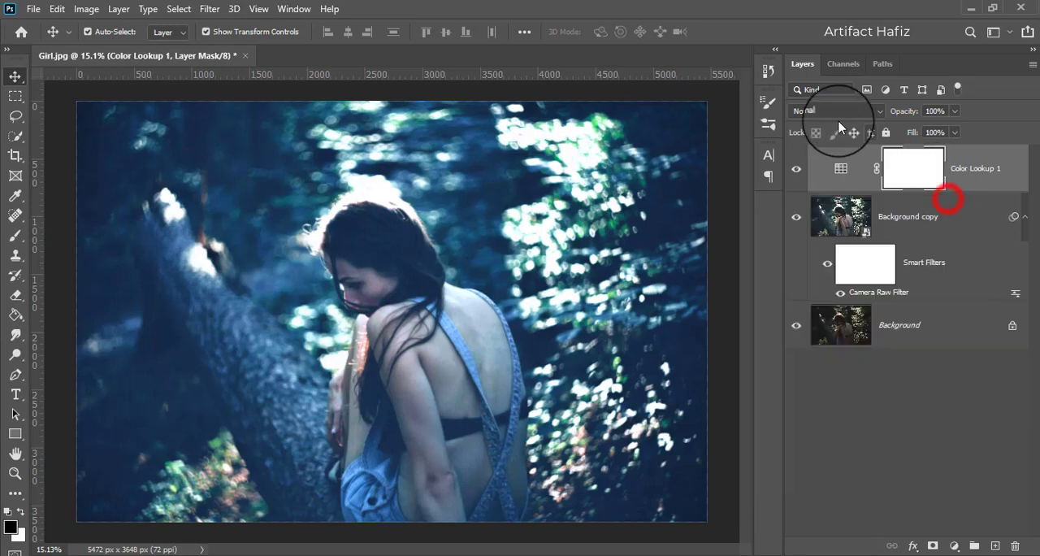
- Set the Crisp_Winter Color Lookup layer to the Lighter Color blend mode at 33% opacity
left_click(831, 111)
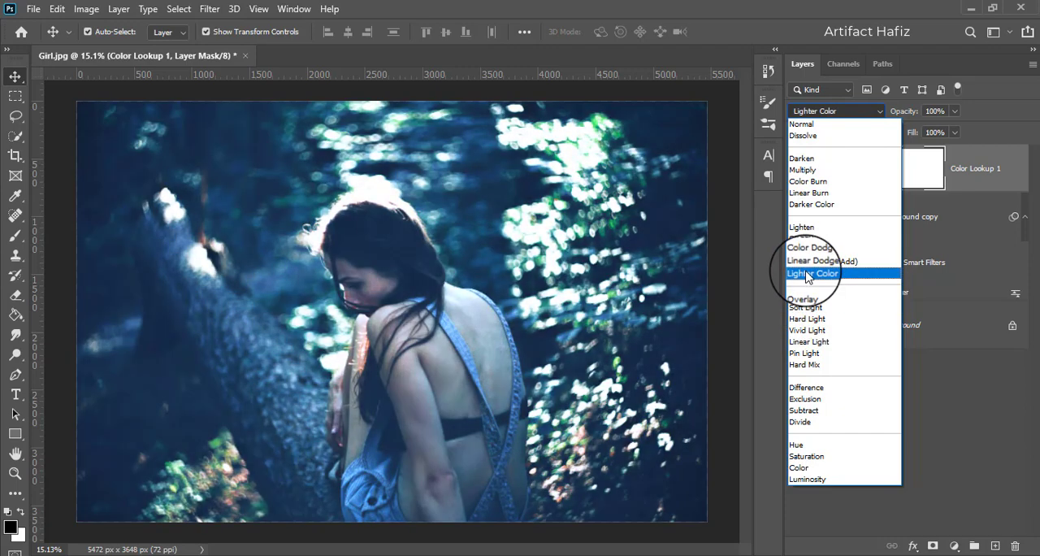
left_click(808, 274)
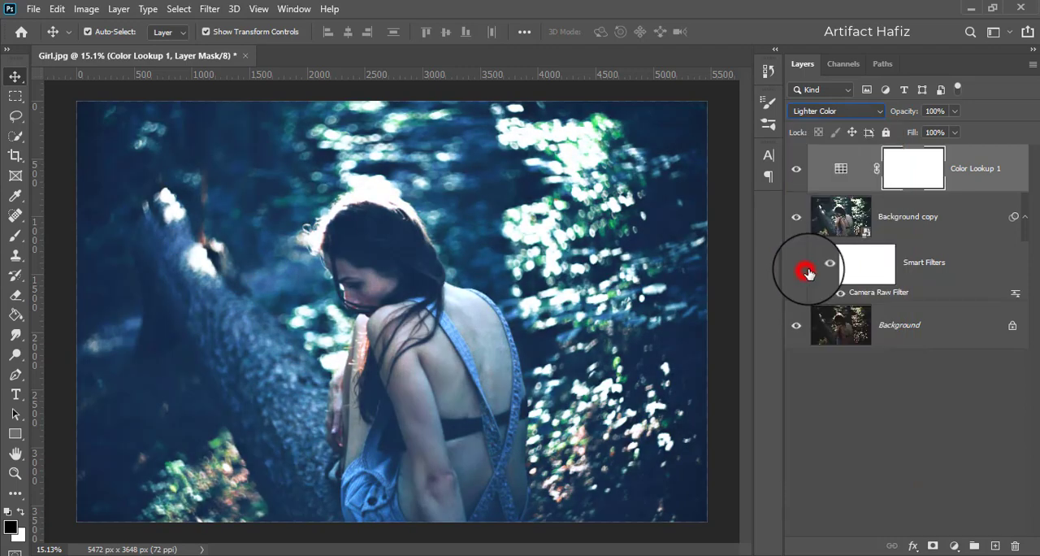
left_click(966, 170)
left_click(953, 111)
left_click_drag(954, 111, 909, 132)
- Add a second Color Lookup adjustment layer on top using the 3D LUT NightFromDay.CUBE
left_click(970, 170)
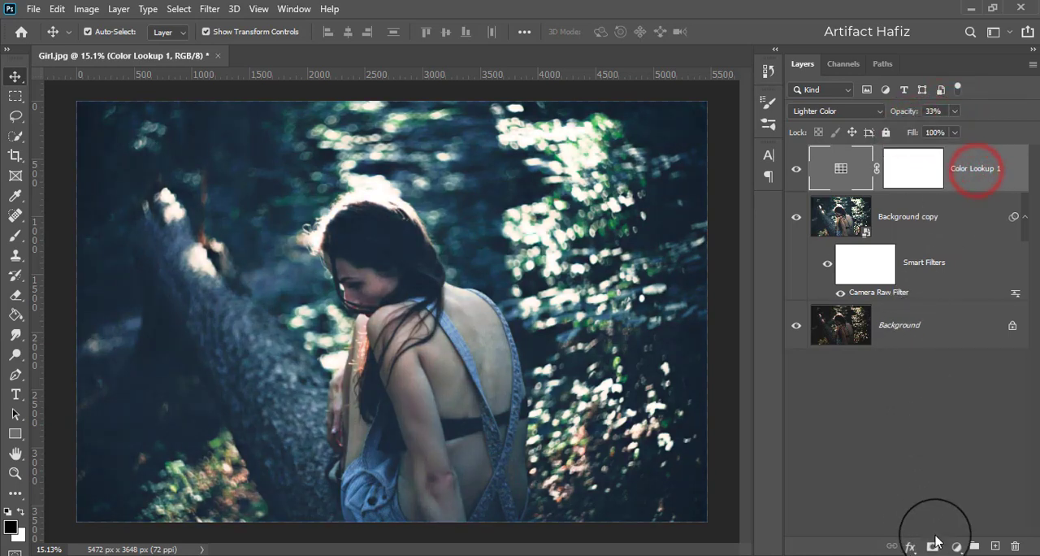
left_click(953, 545)
left_click(949, 464)
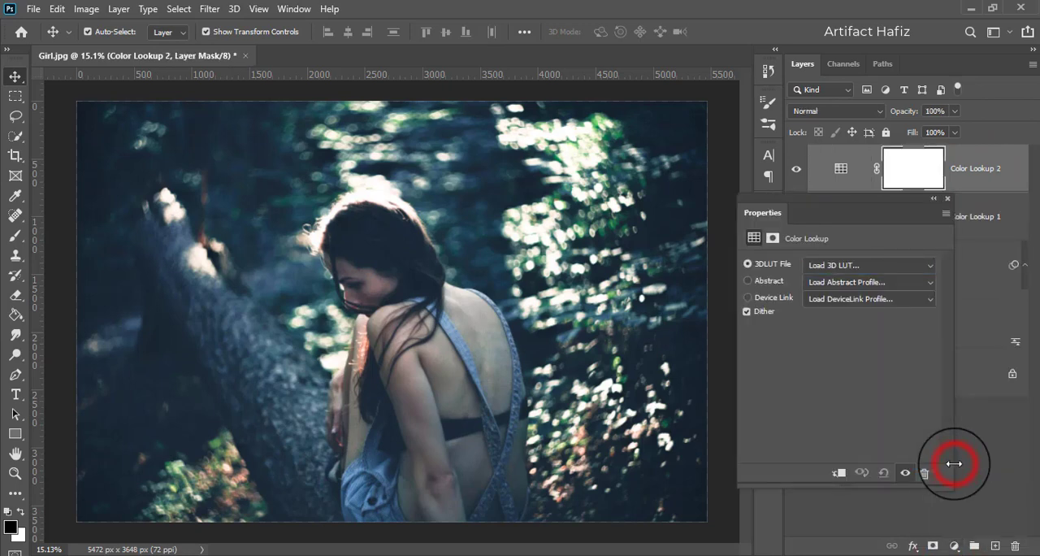
left_click(878, 265)
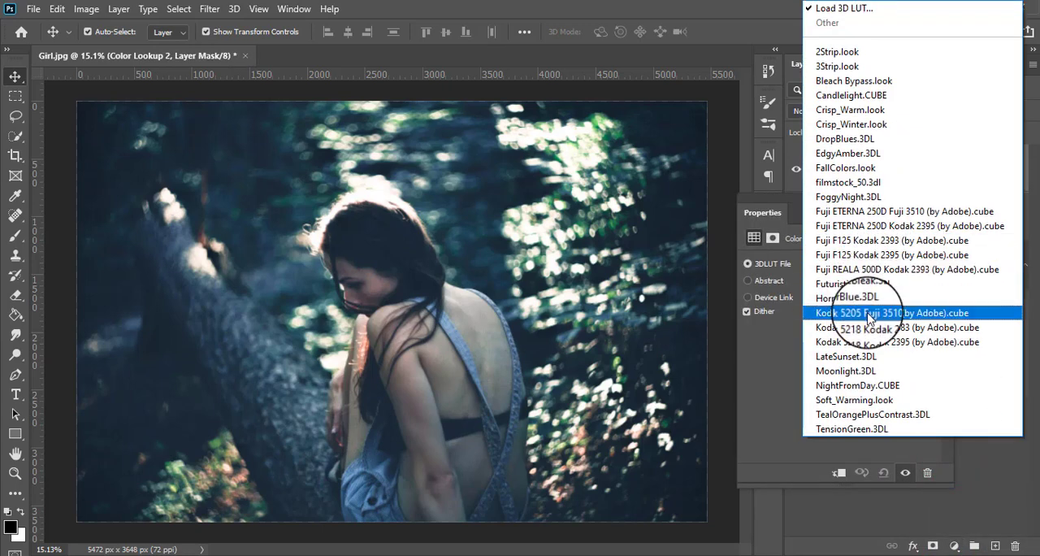
left_click(867, 389)
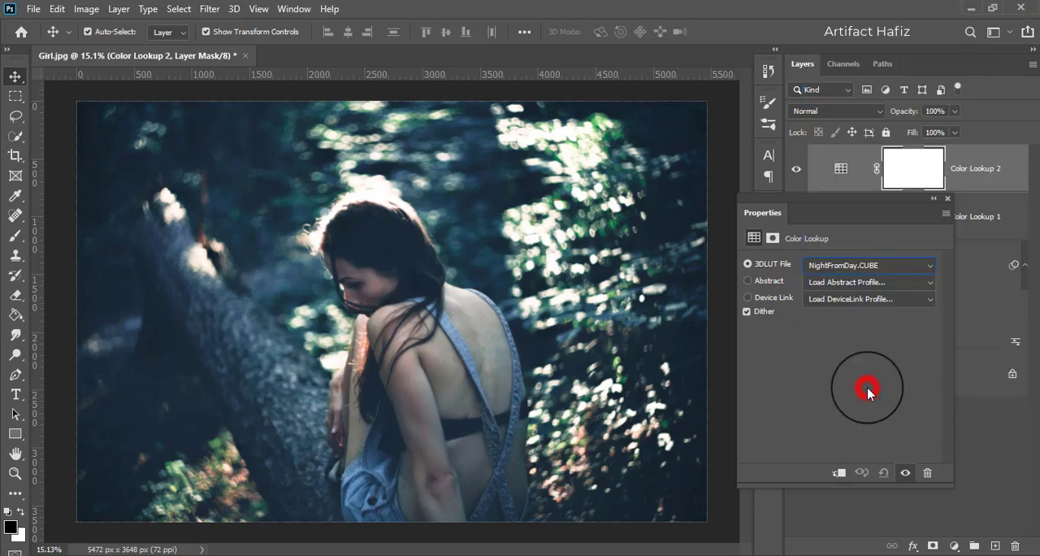
left_click(948, 196)
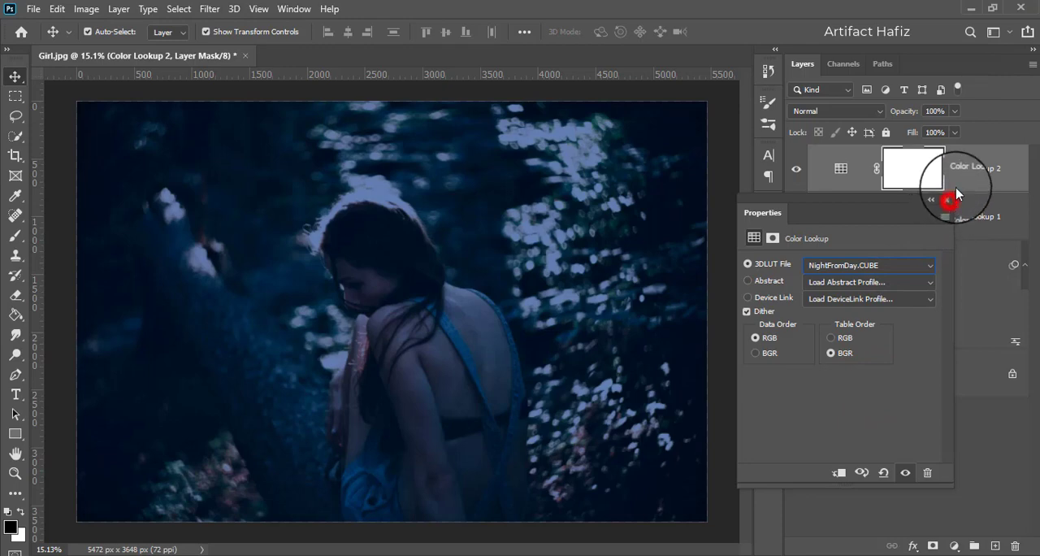
- Blend the NightFromDay Color Lookup layer in Screen mode at 18% opacity, toggling its visibility to compare the effect
left_click(837, 111)
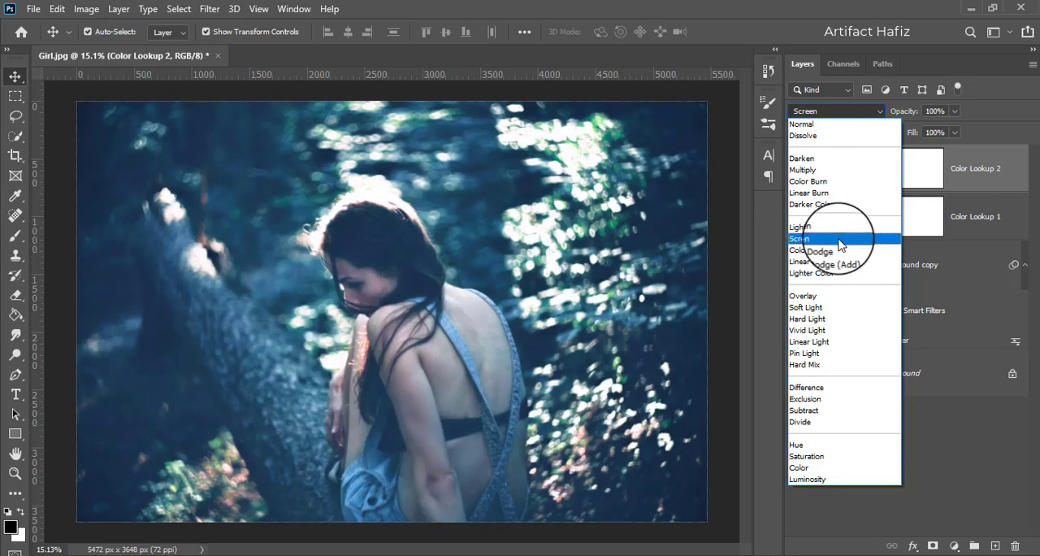
left_click(840, 239)
left_click(796, 169)
left_click(797, 169)
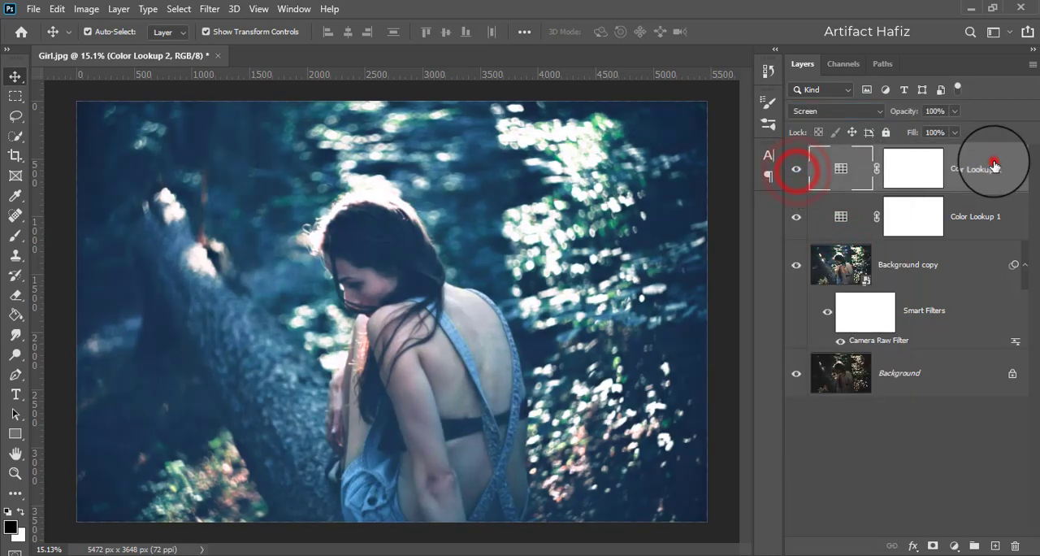
left_click(955, 112)
left_click_drag(901, 141, 899, 142)
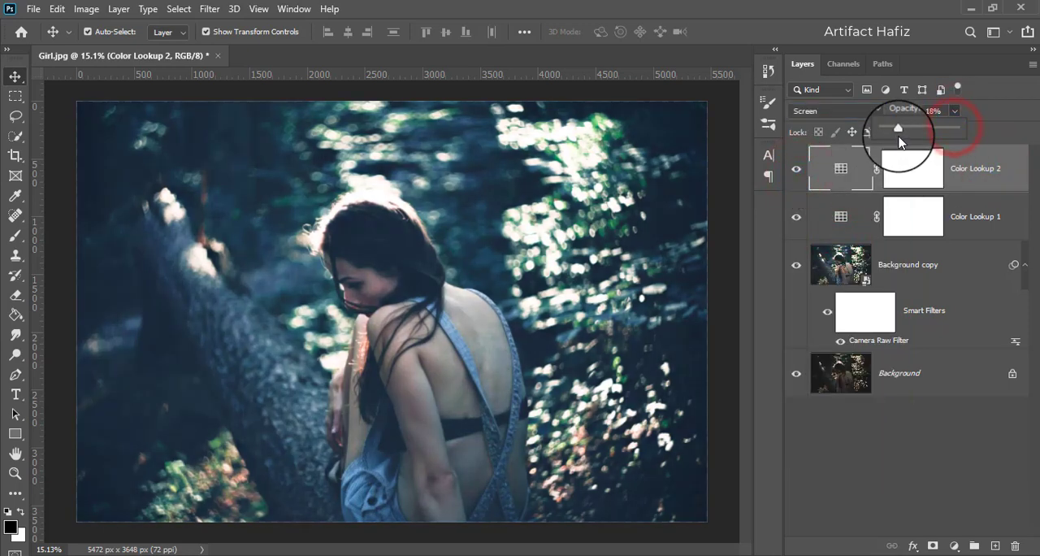
left_click(798, 168)
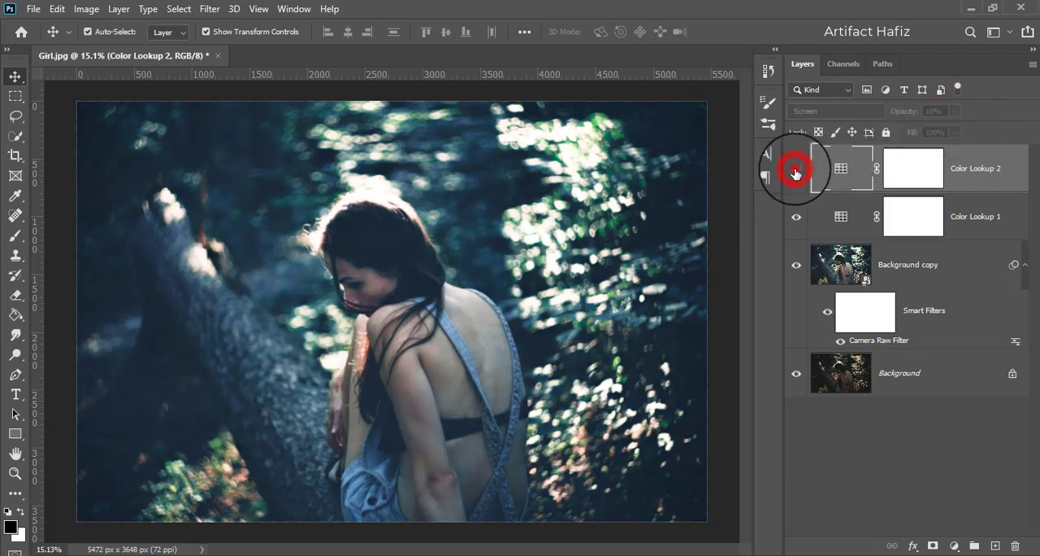
left_click(958, 169)
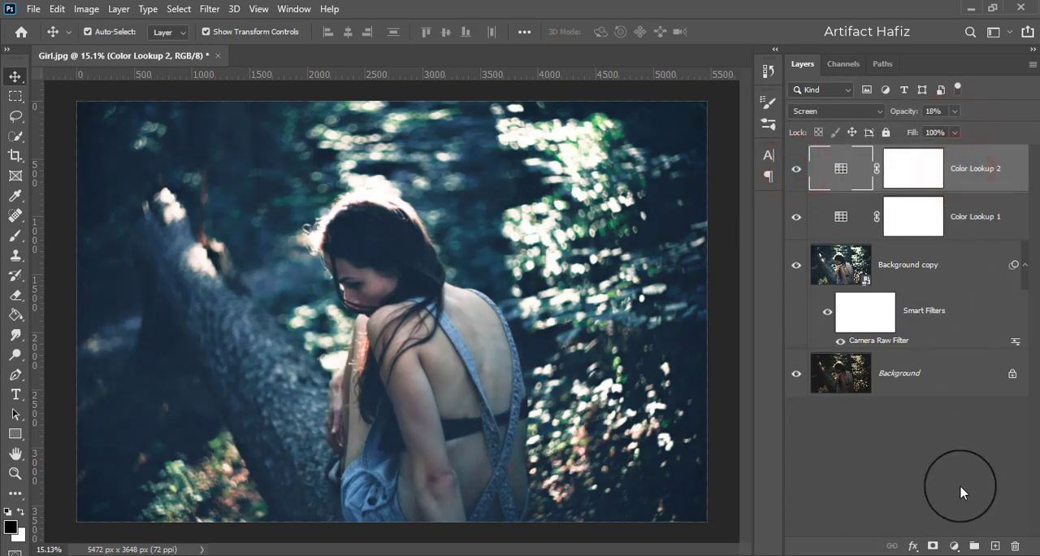
- Add a Color Balance adjustment layer with Midtones at Cyan-Red +5, Magenta-Green +4 and Yellow-Blue -9
left_click(954, 546)
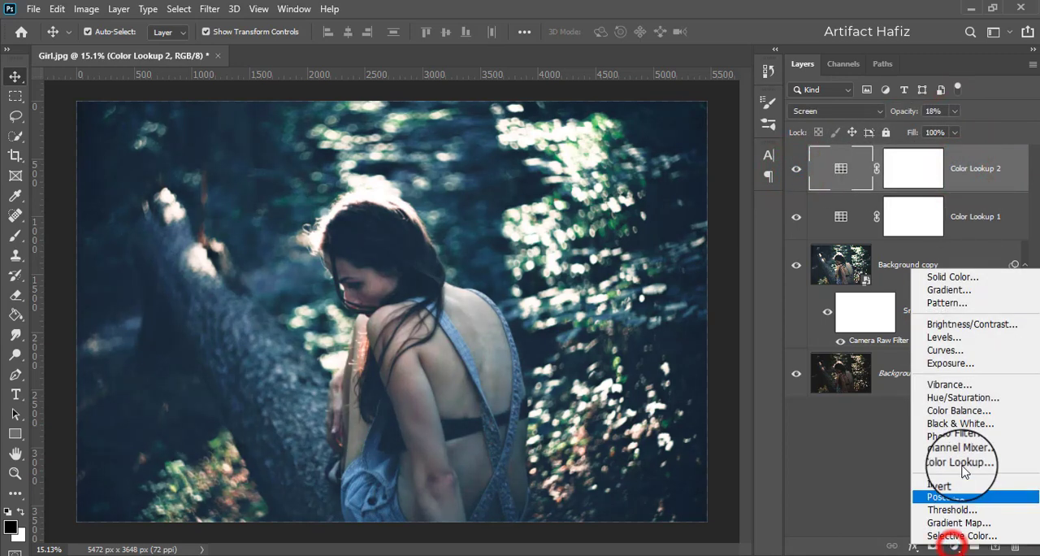
left_click(961, 410)
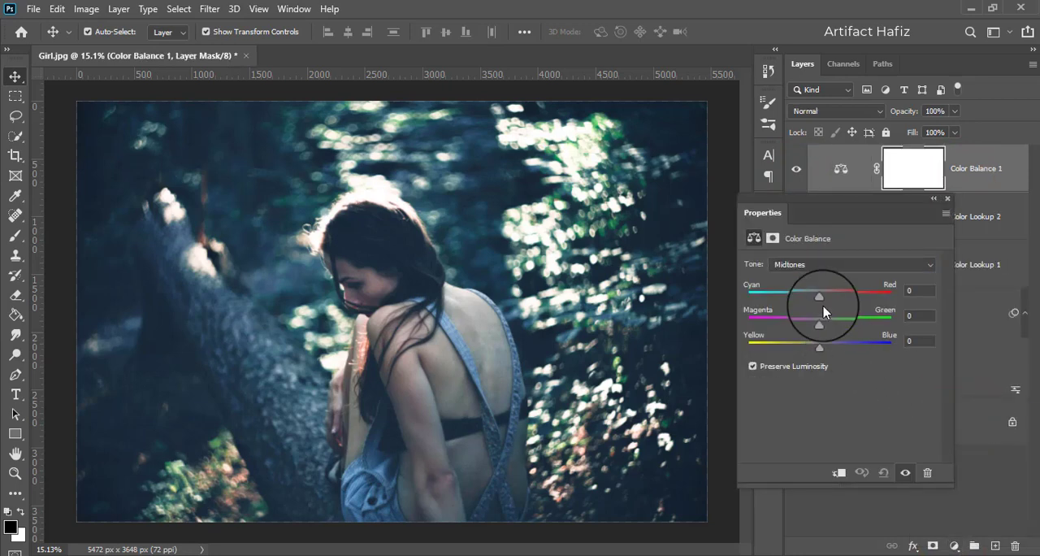
left_click_drag(820, 296, 833, 299)
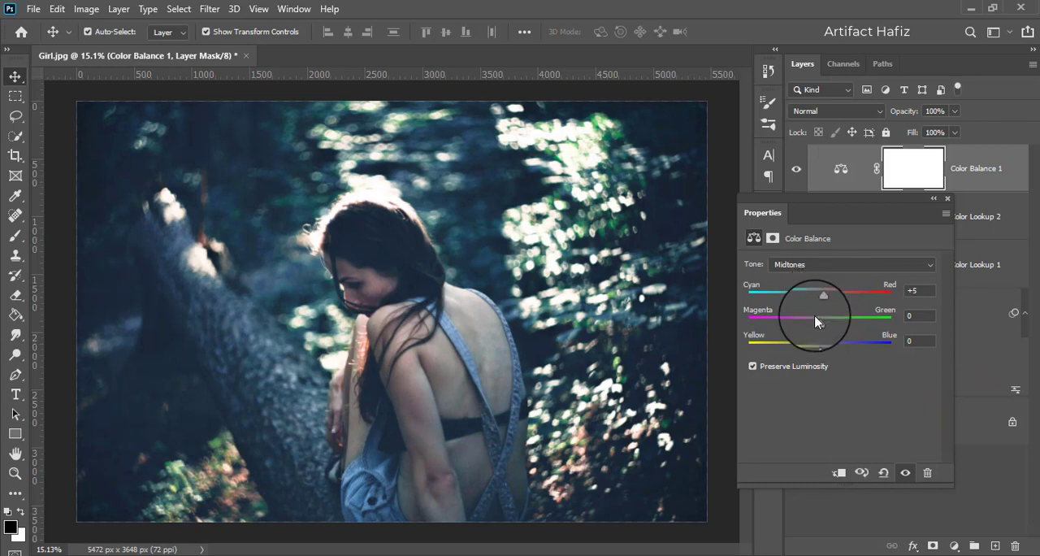
mouse_move(817, 323)
left_mouse_down()
mouse_move(810, 326)
mouse_move(823, 326)
left_mouse_up()
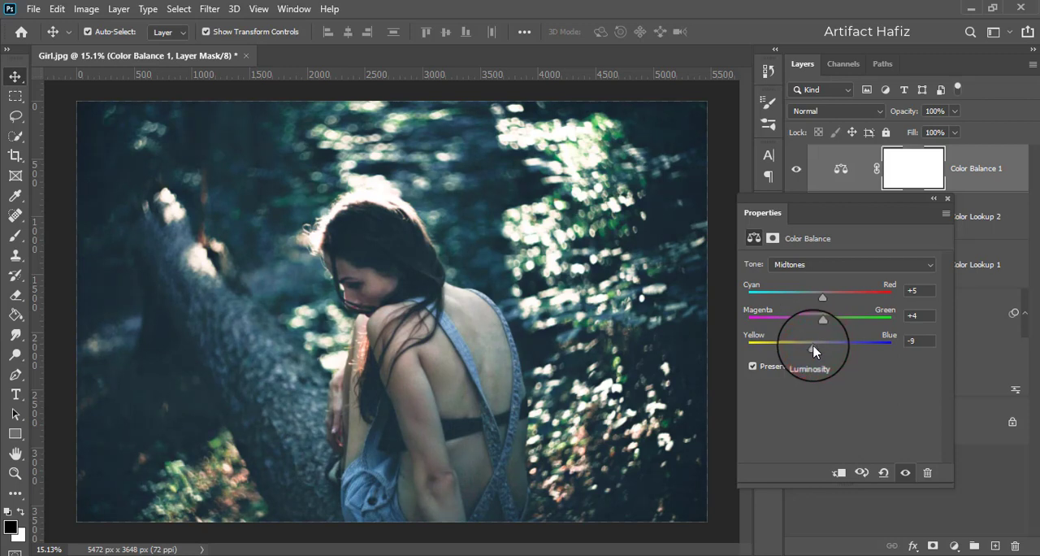
- Set the Color Balance Shadows to Cyan-Red -17, Magenta-Green +1 and Yellow-Blue -5
left_click(833, 264)
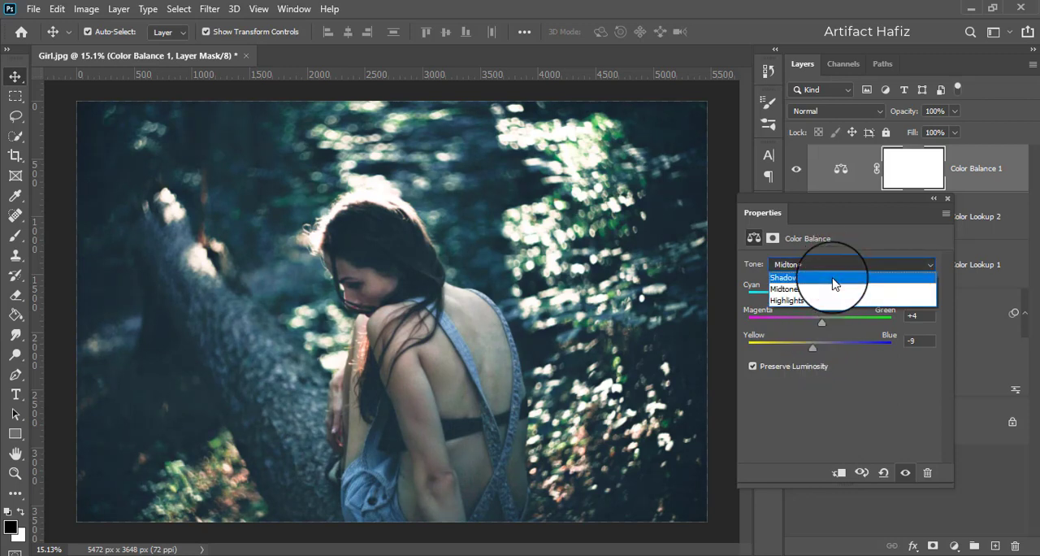
left_click(833, 283)
left_click_drag(820, 299, 813, 348)
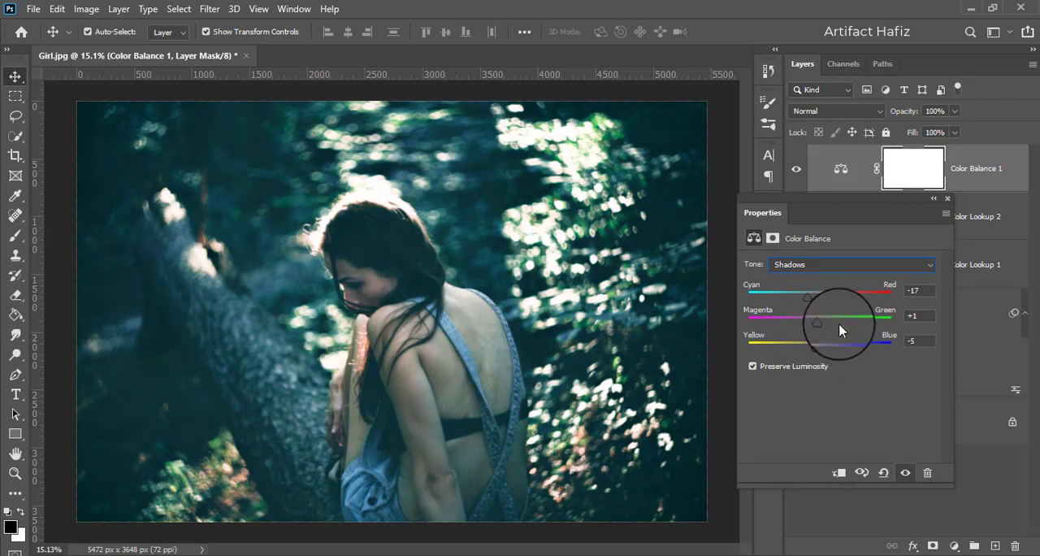
- Set the Color Balance Highlights to Cyan-Red +1, Magenta-Green -17 and Yellow-Blue -19
left_click(840, 265)
left_click(837, 300)
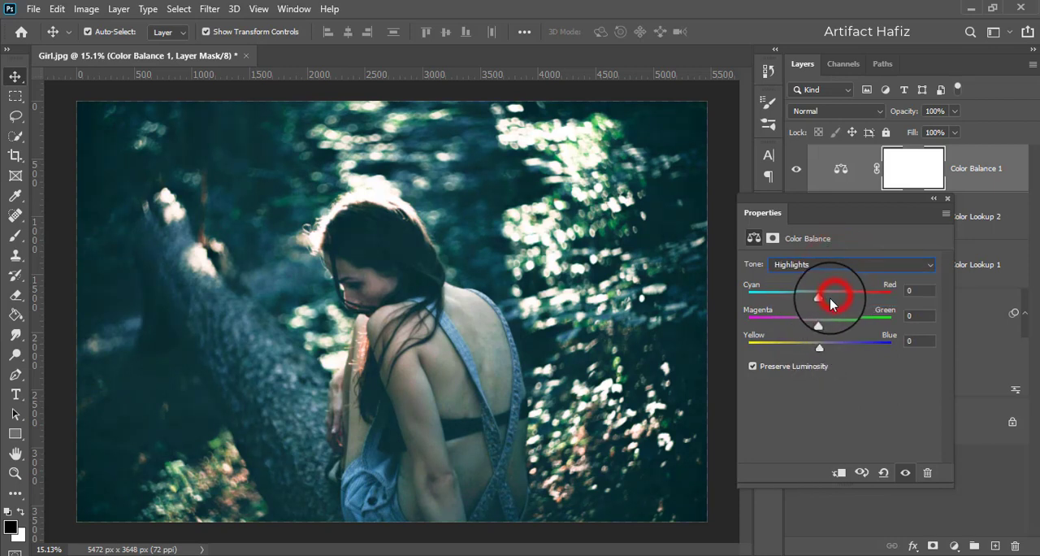
left_click_drag(819, 298, 807, 350)
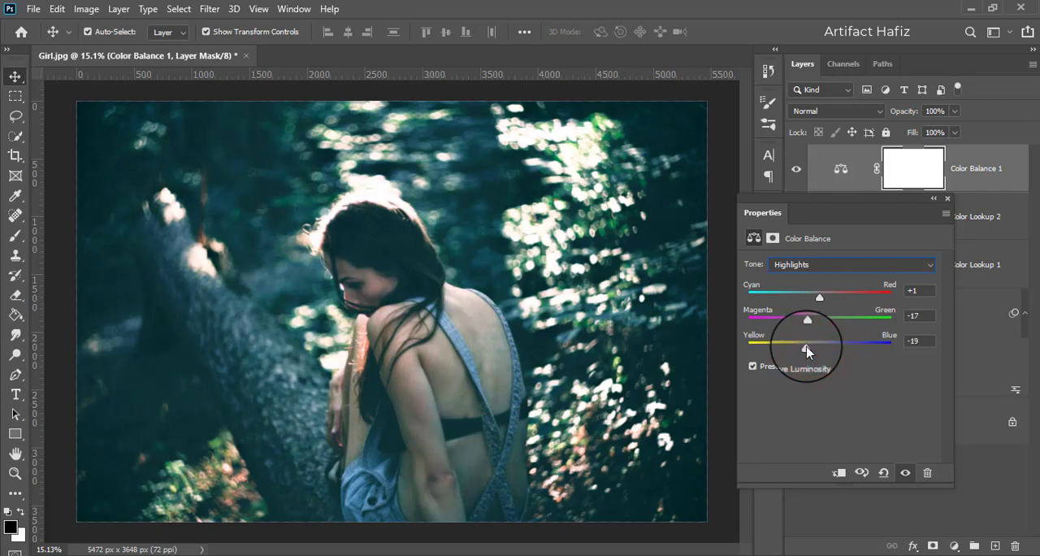
- Close the Color Balance settings and toggle the layer's visibility to compare its effect, keeping the layer selected
left_click(947, 198)
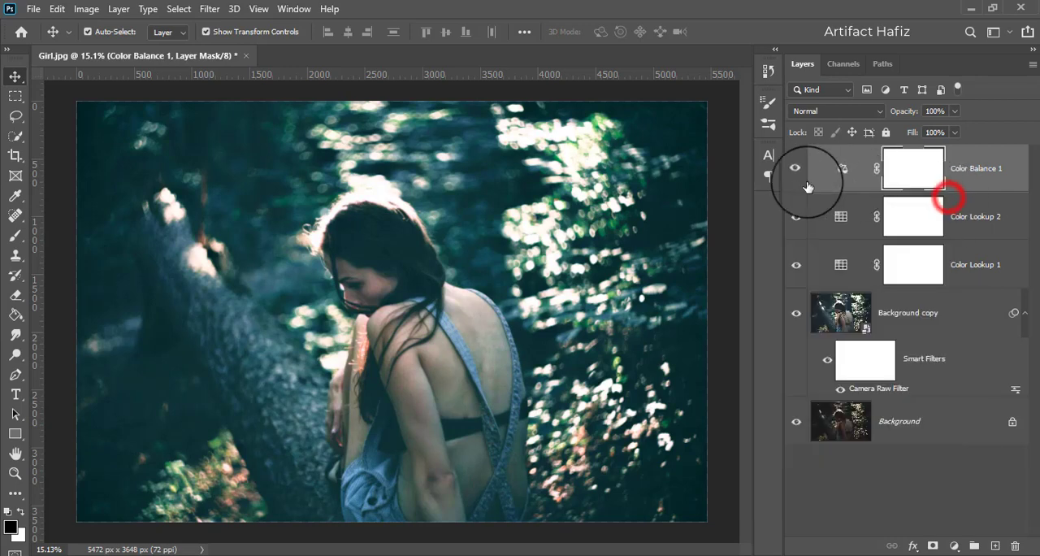
left_click(798, 173)
left_click(981, 173)
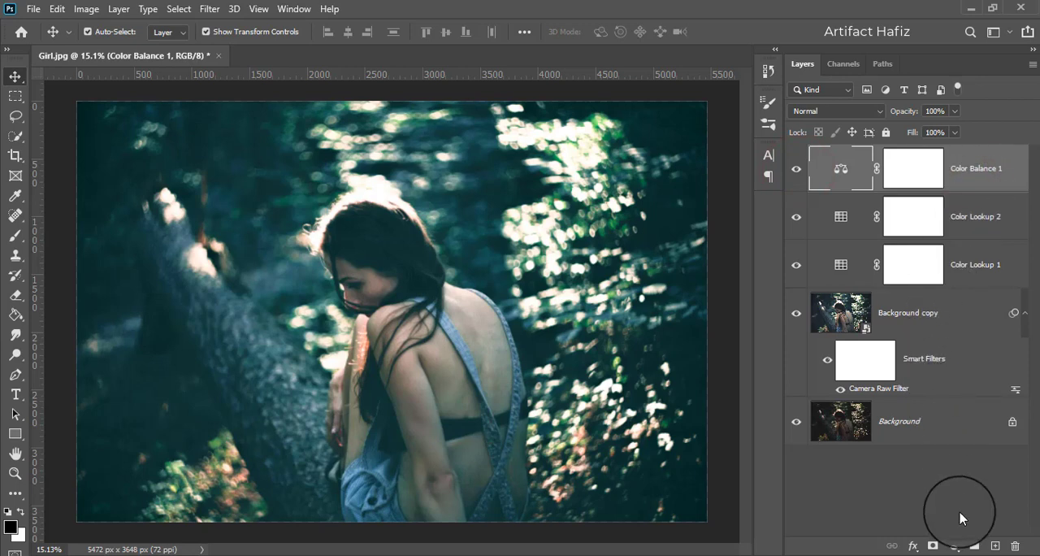
- Add a Levels adjustment layer above Color Balance 1 with the shadow input level at 1 and close its settings
left_click(952, 546)
left_click(971, 329)
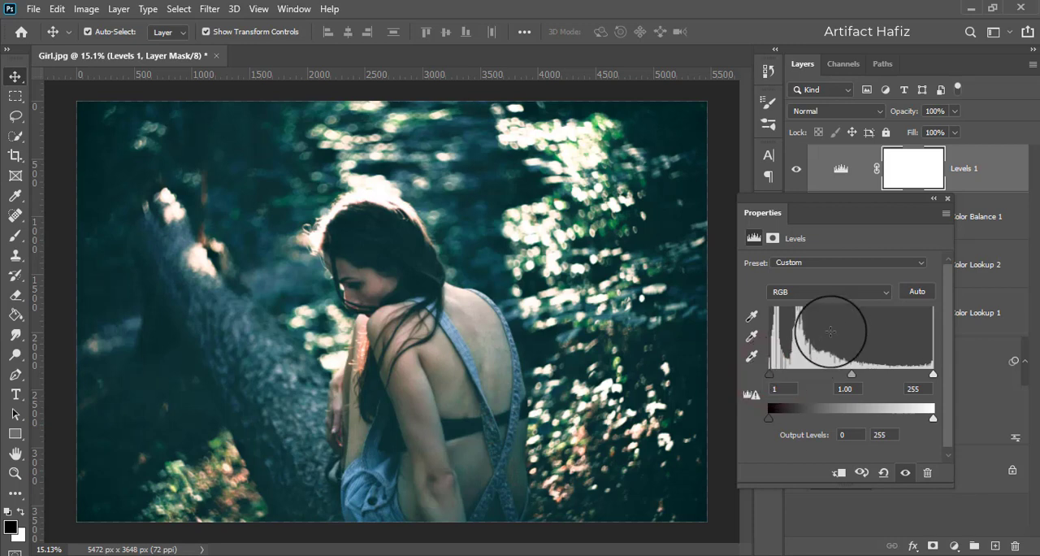
left_click(946, 189)
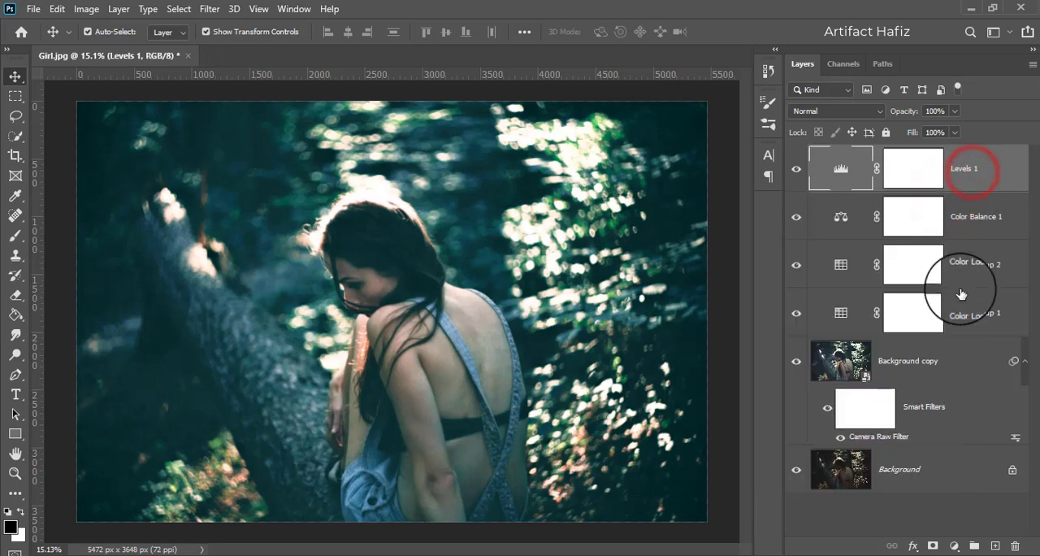
- Stamp all visible layers into a new layer on top and convert it for Smart Filters
key("ctrl+alt+shift+e")
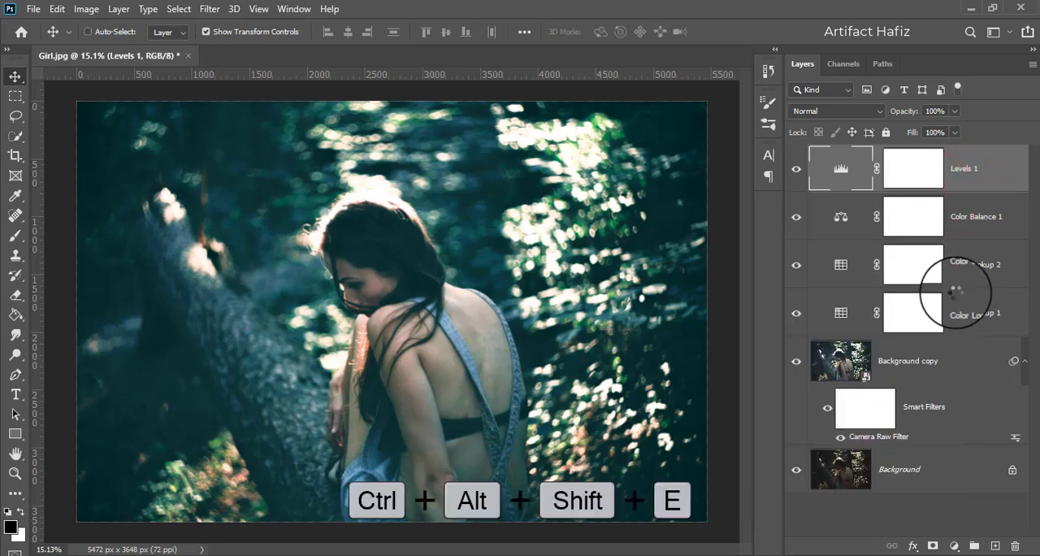
left_click(919, 167)
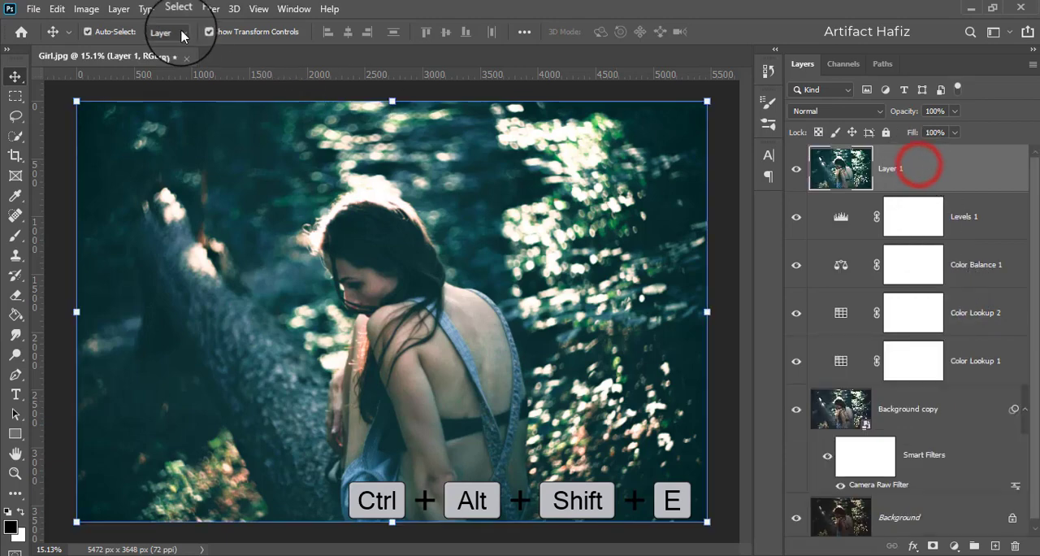
left_click(208, 9)
left_click(228, 47)
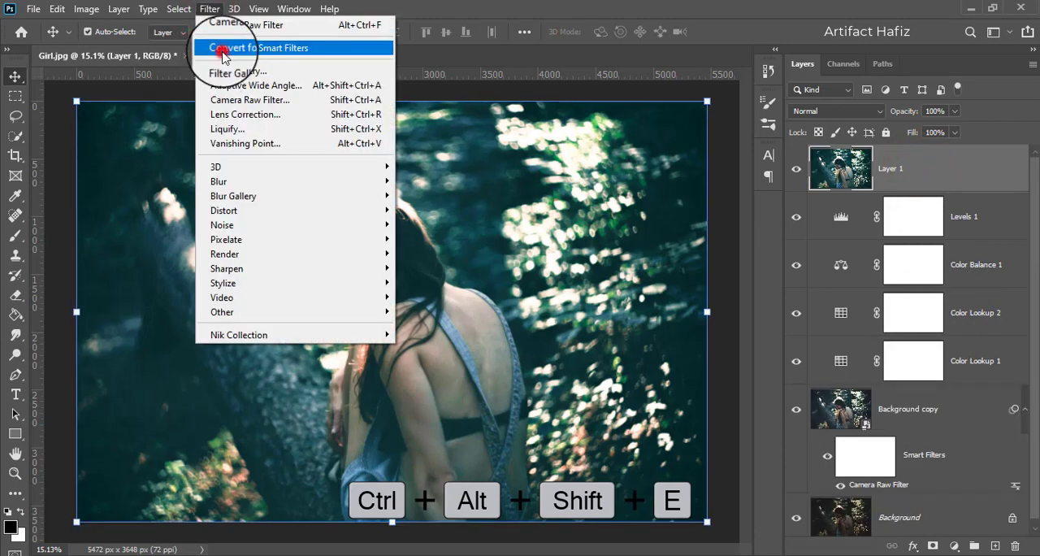
left_click(484, 219)
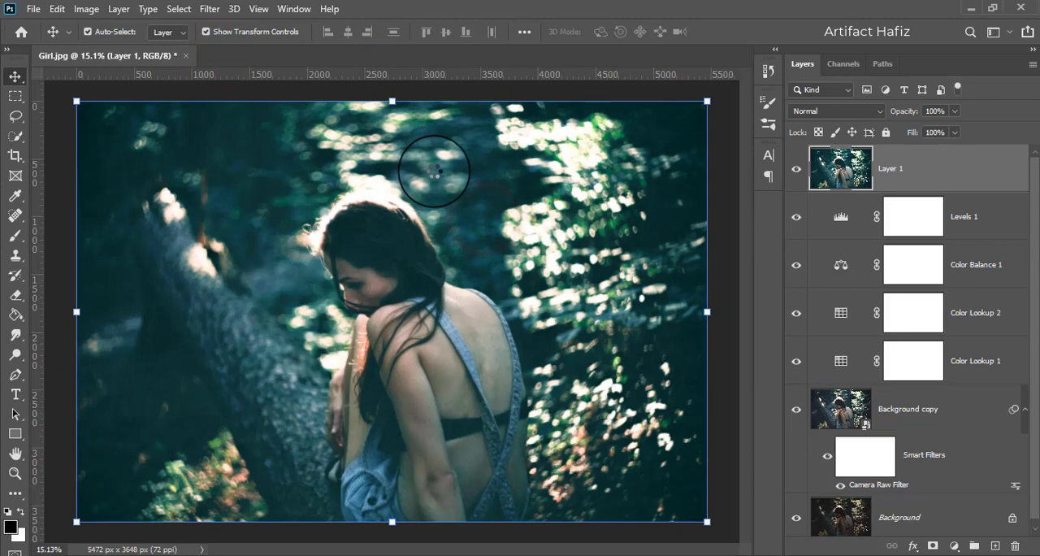
- Open the Camera Raw filter on the stamped layer and set Exposure +0.15, Highlights -31, Shadows -22 and Whites +38
left_click(208, 9)
left_click(252, 100)
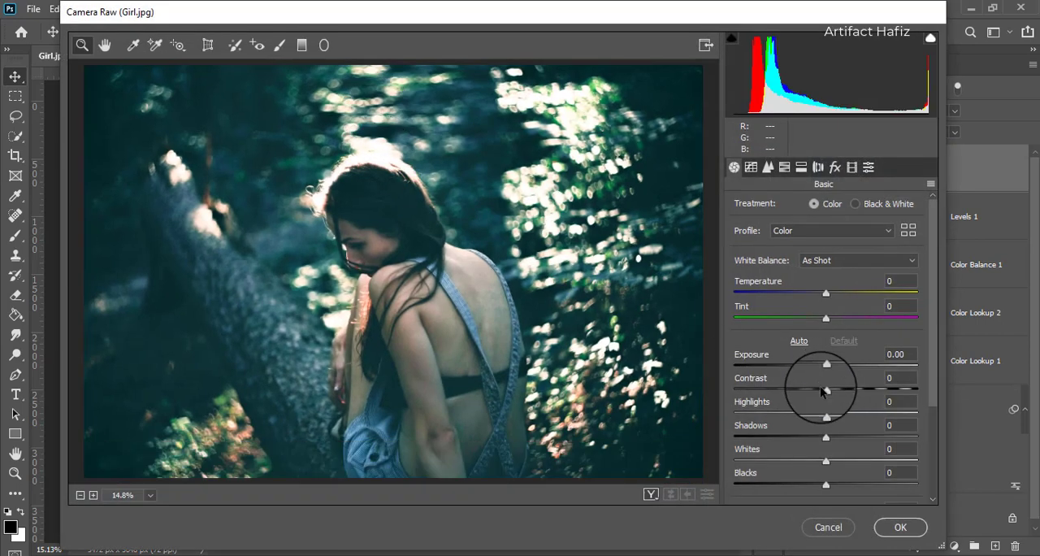
left_click_drag(825, 370, 829, 374)
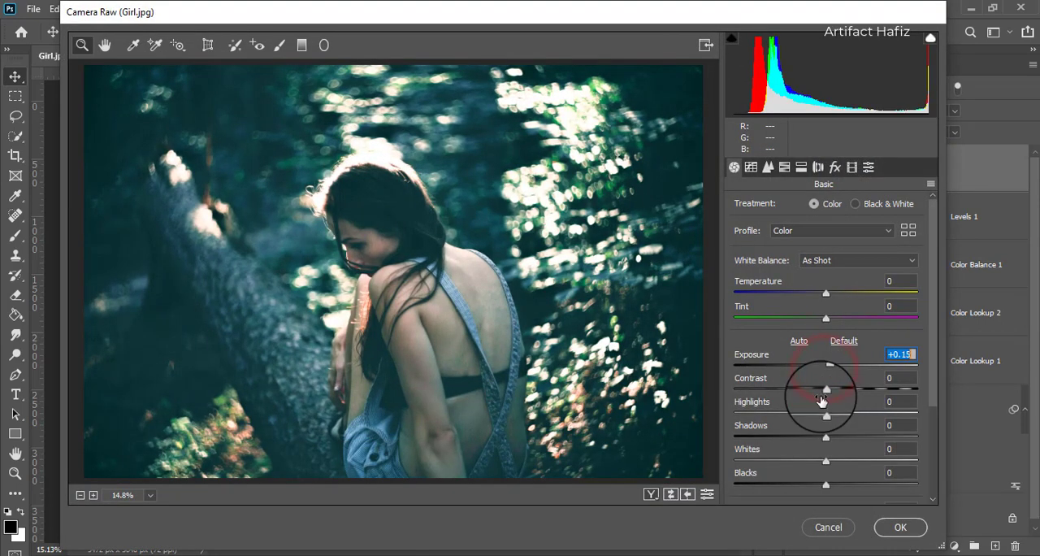
left_click_drag(826, 439, 807, 440)
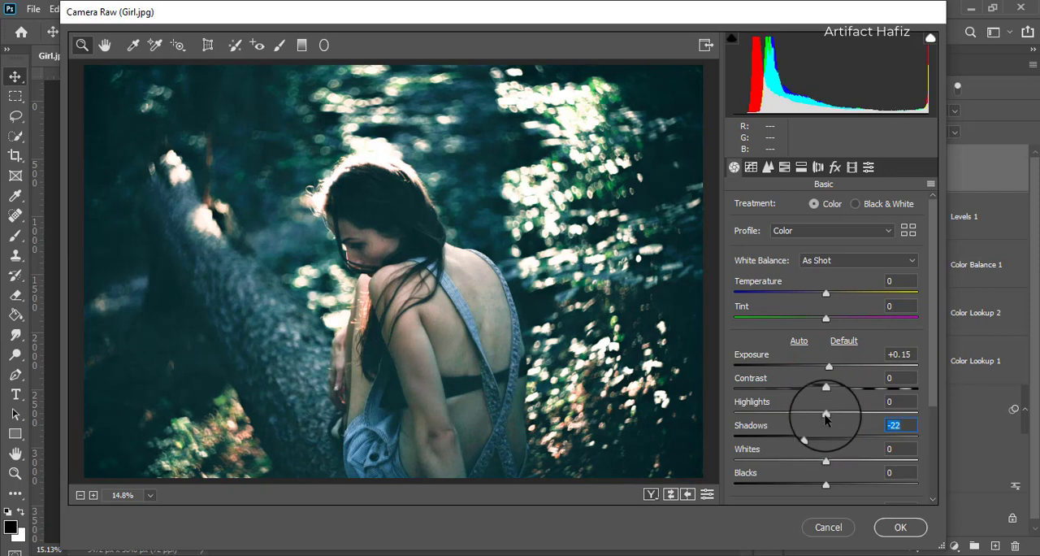
left_click_drag(828, 417, 798, 416)
left_click_drag(826, 461, 856, 464)
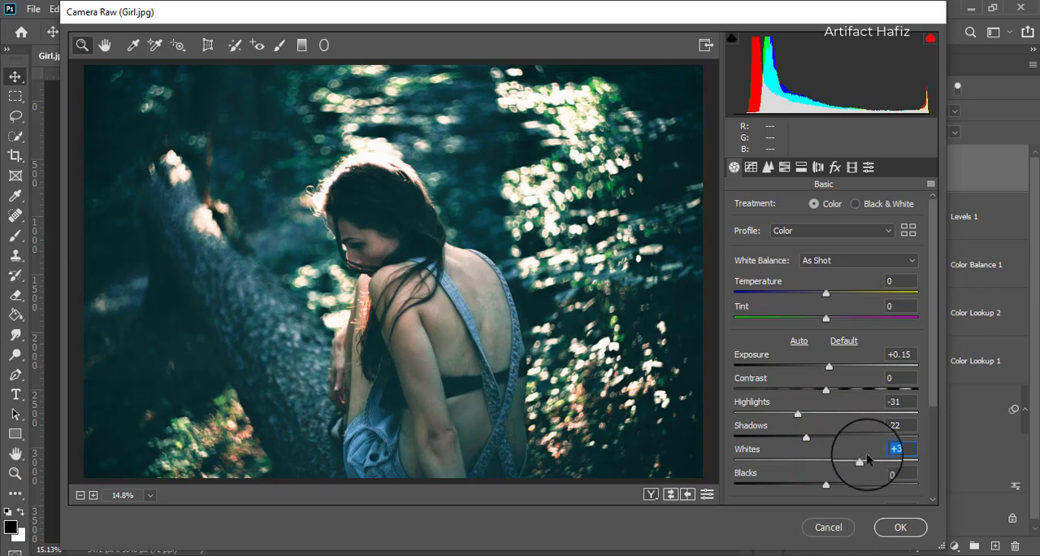
- Set the Camera Raw Temperature to +8 and apply the filter
left_click_drag(934, 387, 933, 421)
left_click_drag(825, 238, 835, 241)
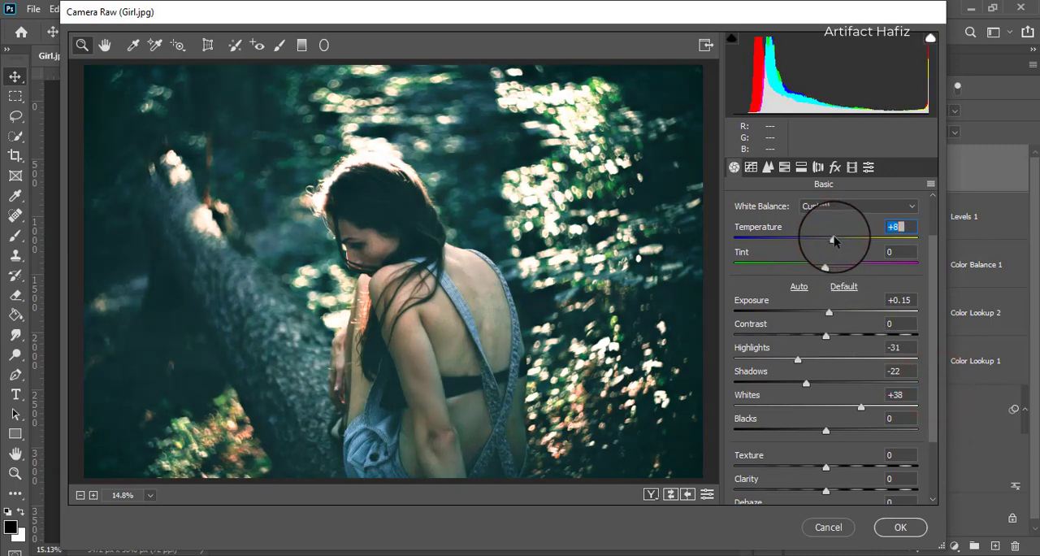
left_click(894, 527)
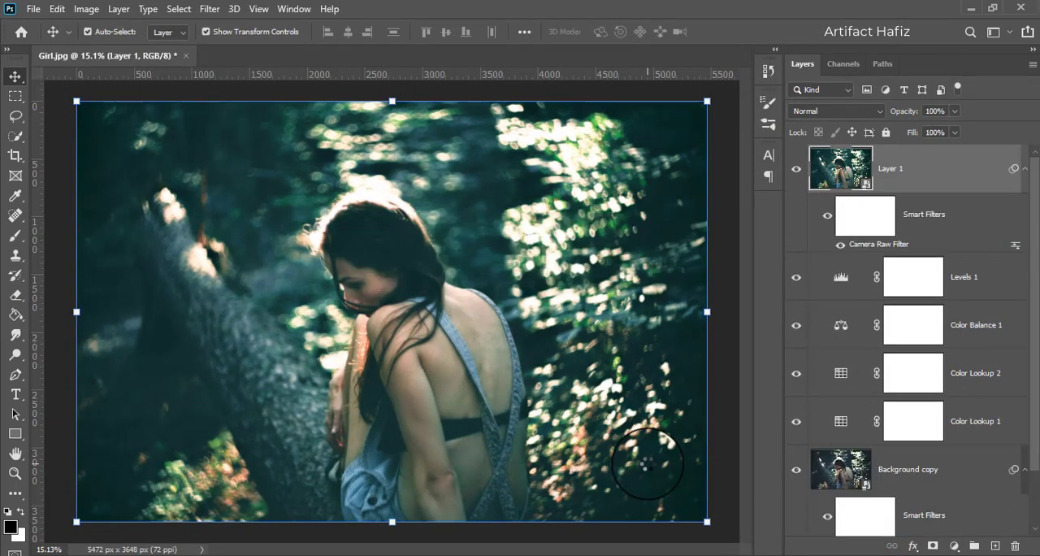
- Compare the original photo with the graded result by toggling the visibility of all layers except Background
scroll(832, 411, "down", 2)
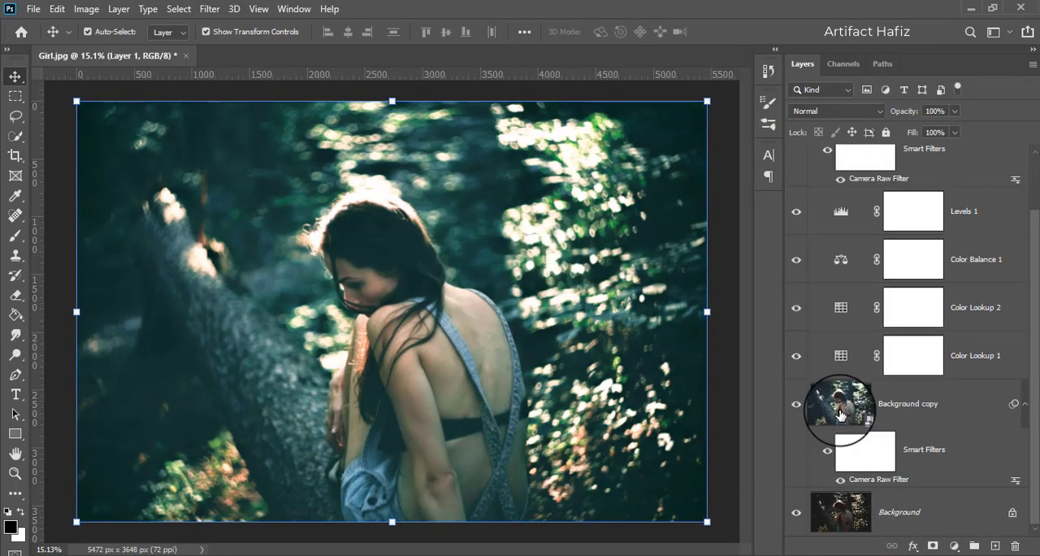
left_click(796, 514, "alt")
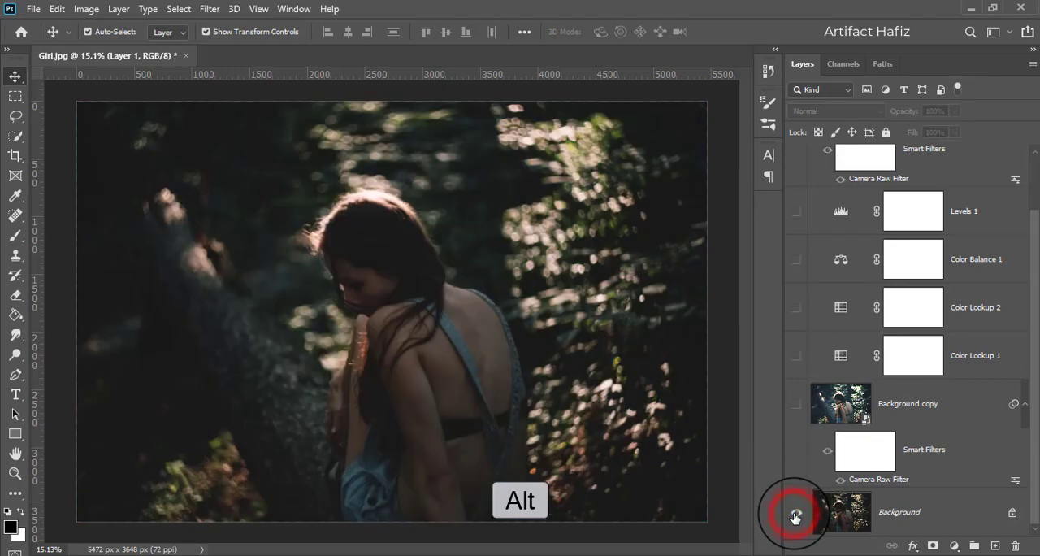
left_click(795, 515, "alt")
left_click(795, 515, "alt")
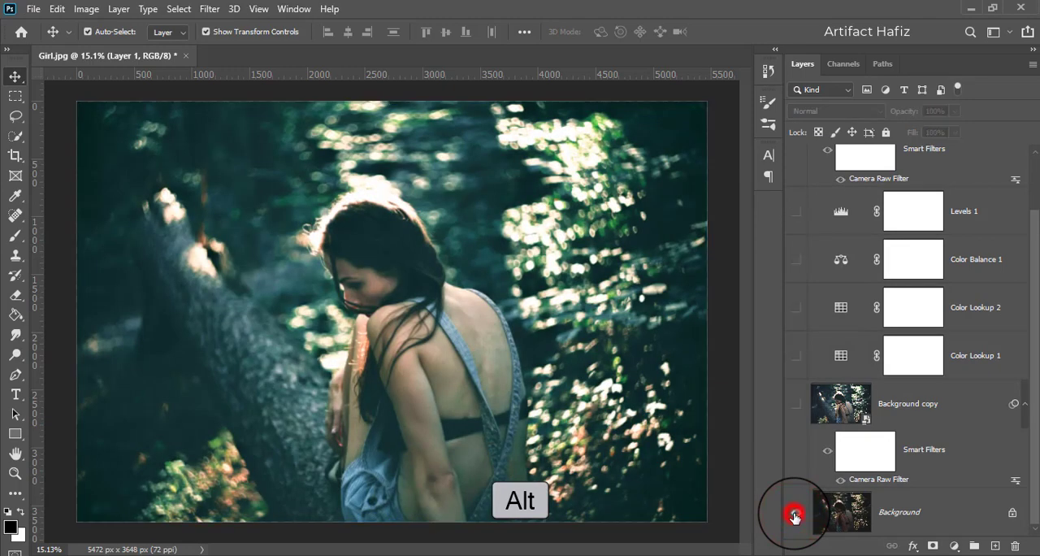
left_click(796, 515, "alt")
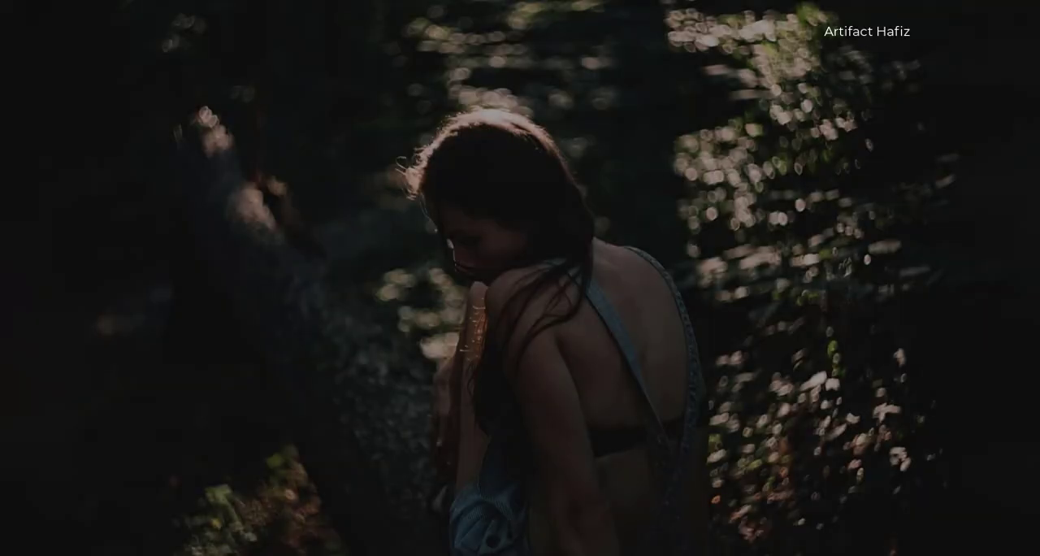